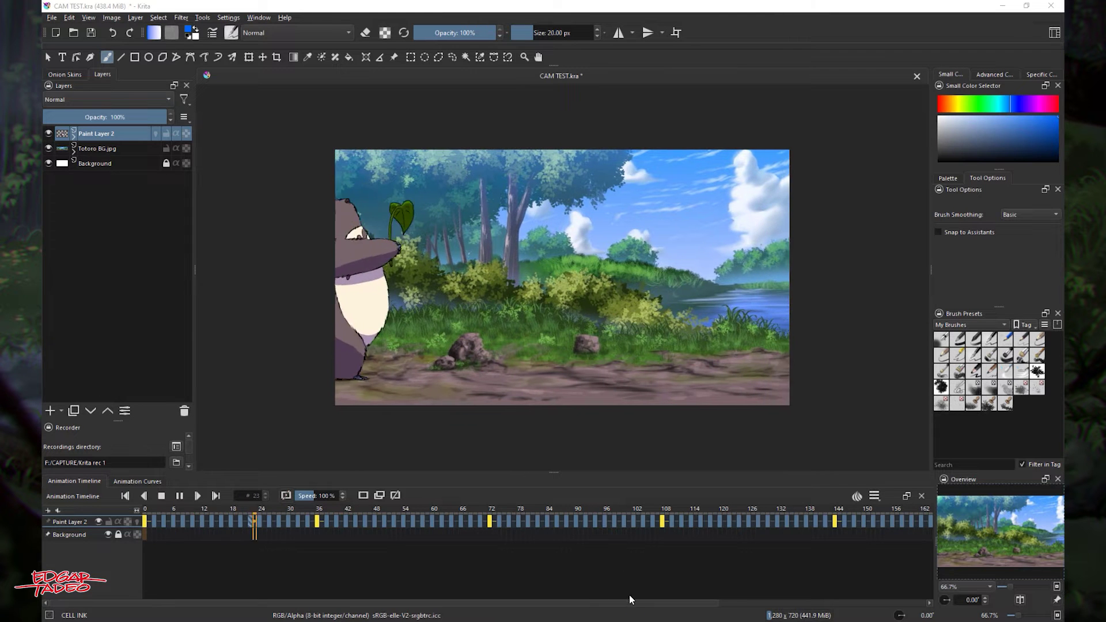
Review the running animation and the transform mask under the Totoro BG.jpg layer, ending with playback stopped
click(637, 618)
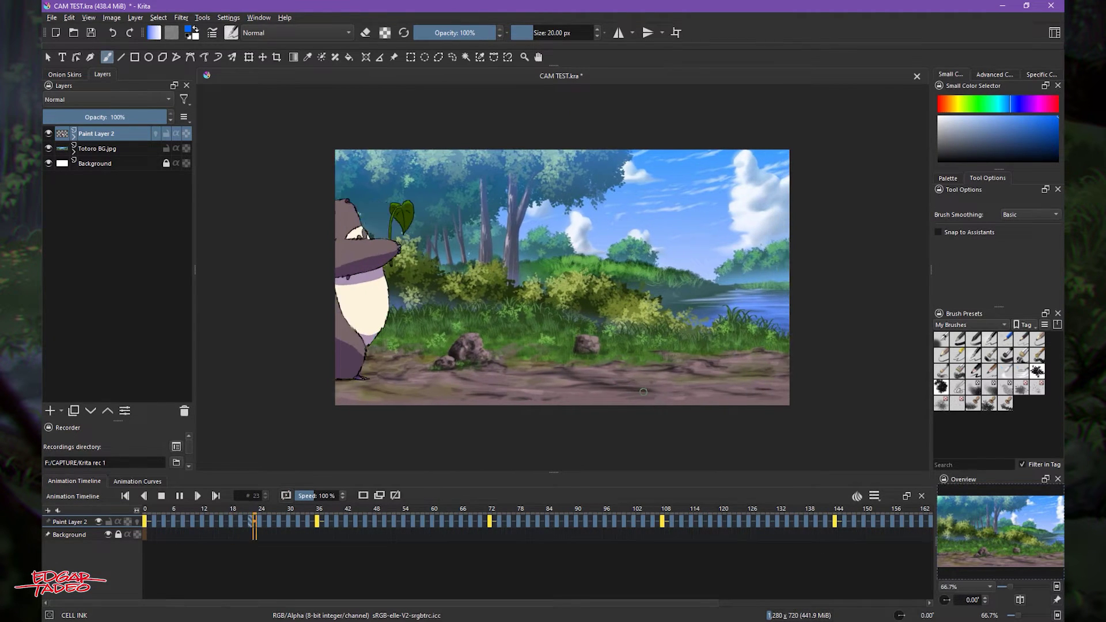
click(73, 148)
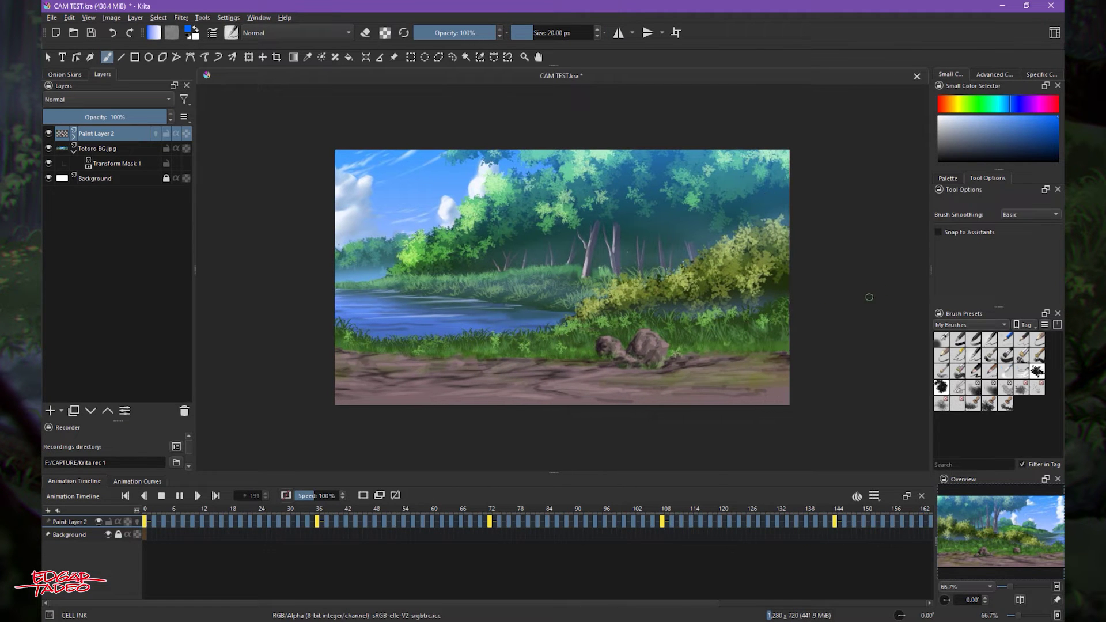
key(q)
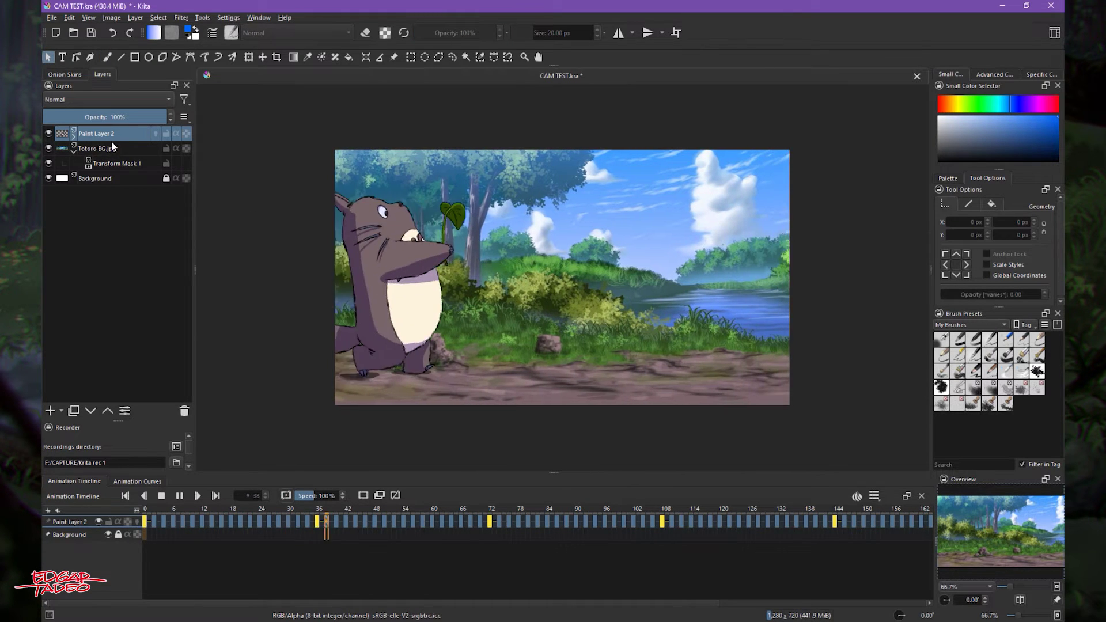
click(74, 148)
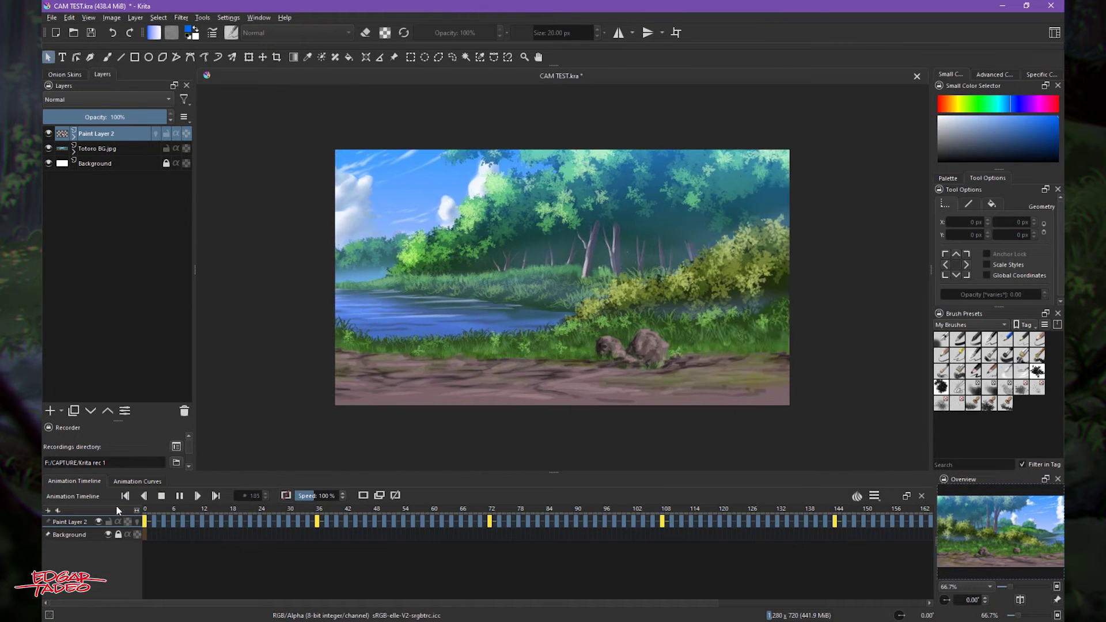
click(162, 496)
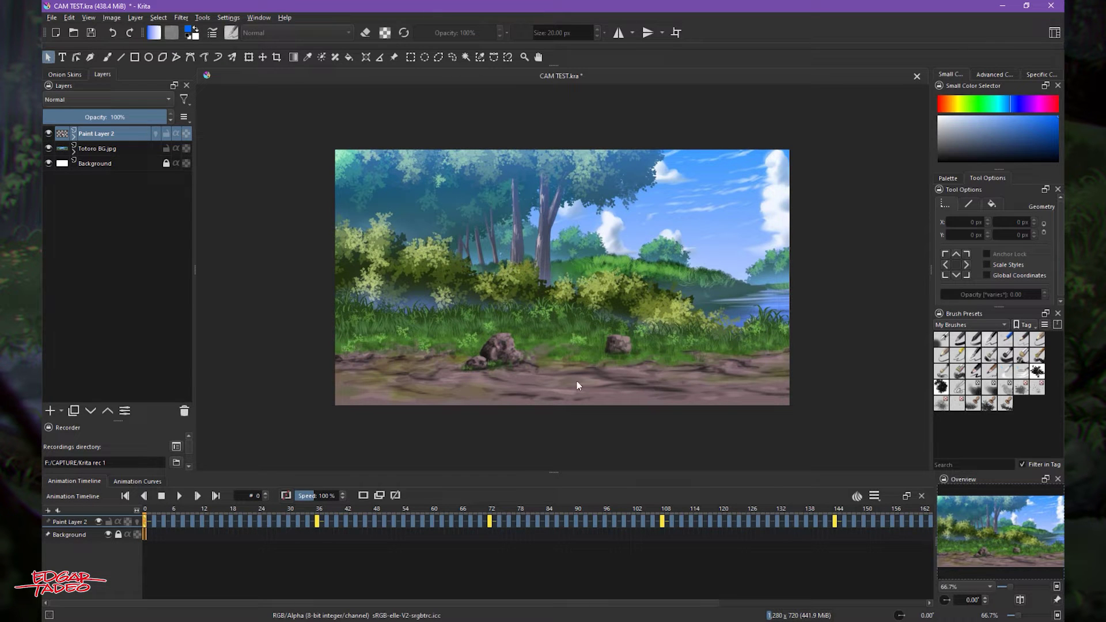
Go to frame 72 and group the Paint Layer 2 and Totoro BG.jpg layers together
drag(247, 506, 491, 507)
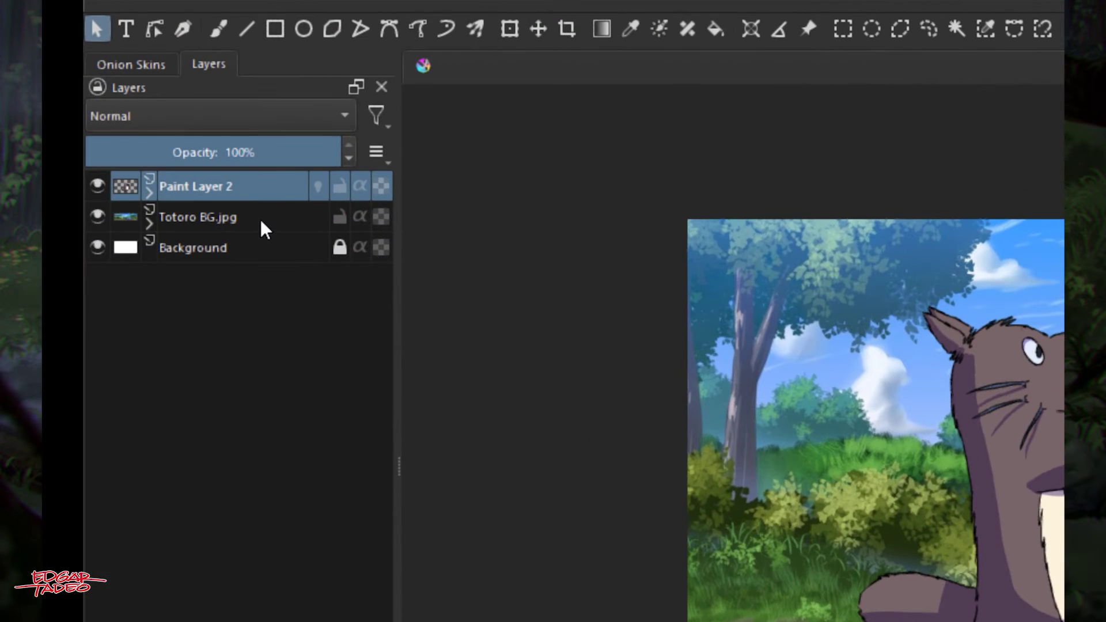
ctrl+click(129, 151)
key(b)
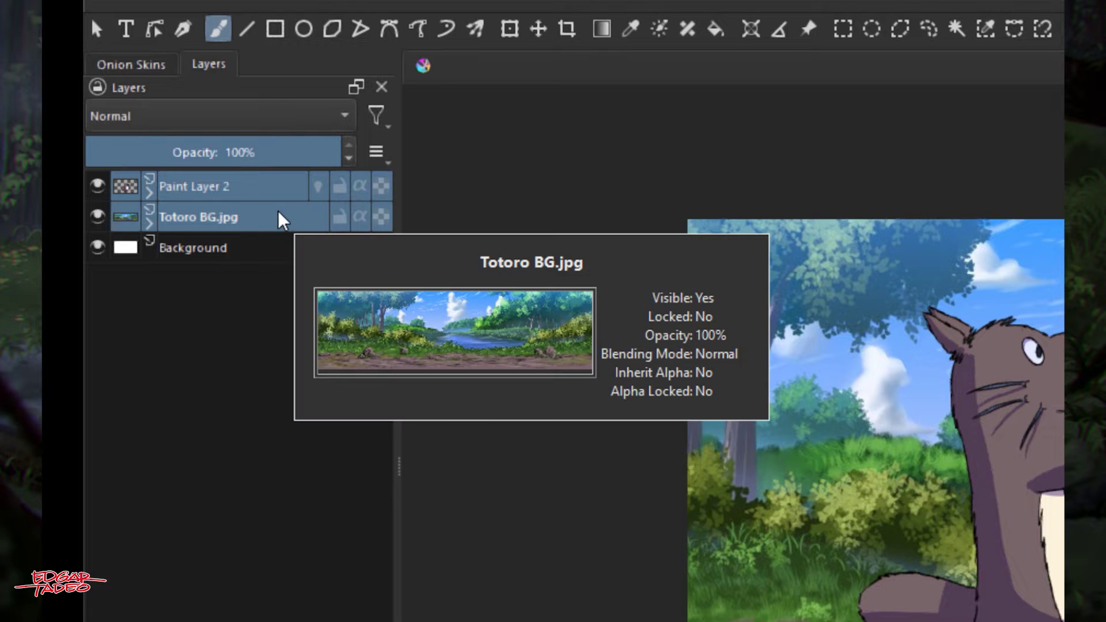
mouse_move(282, 207)
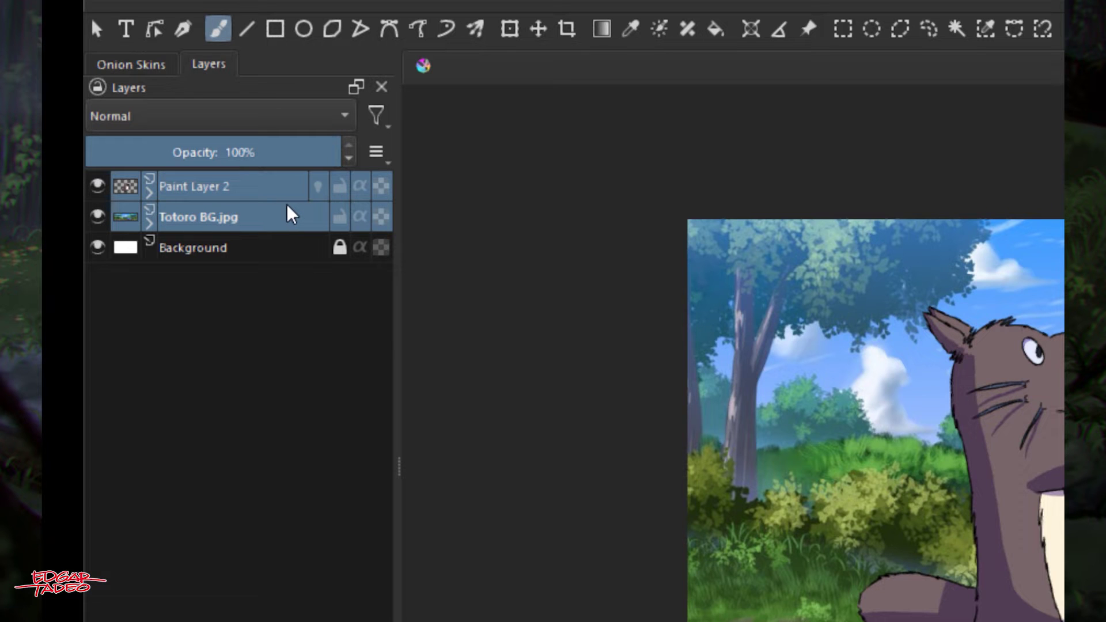
key(ctrl+g)
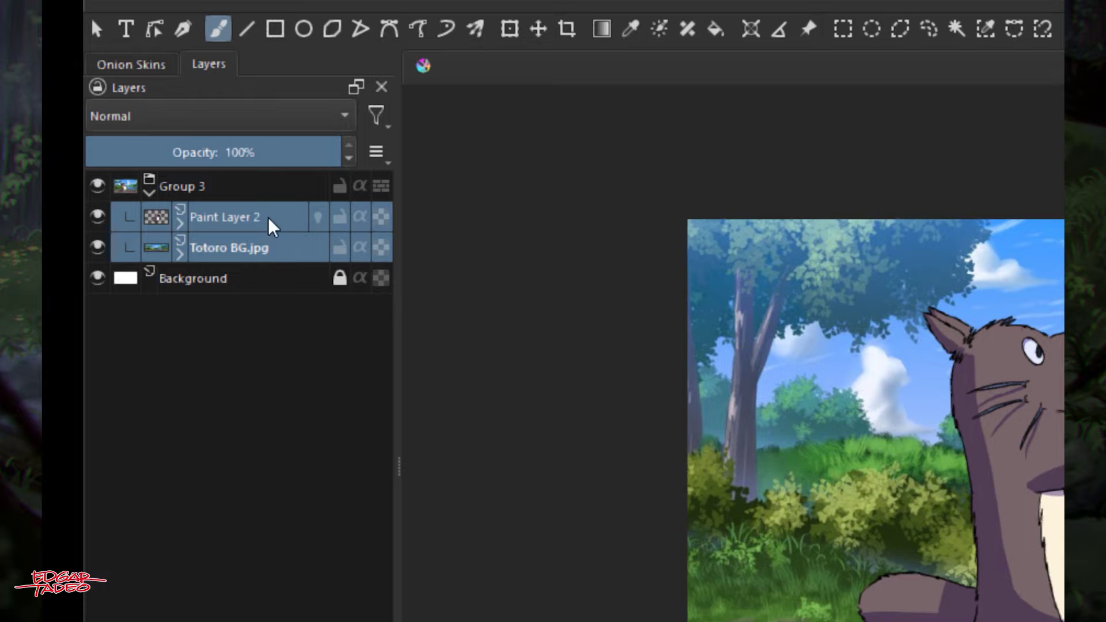
Try adding a transform mask to the new layer group and undo the addition
click(177, 193)
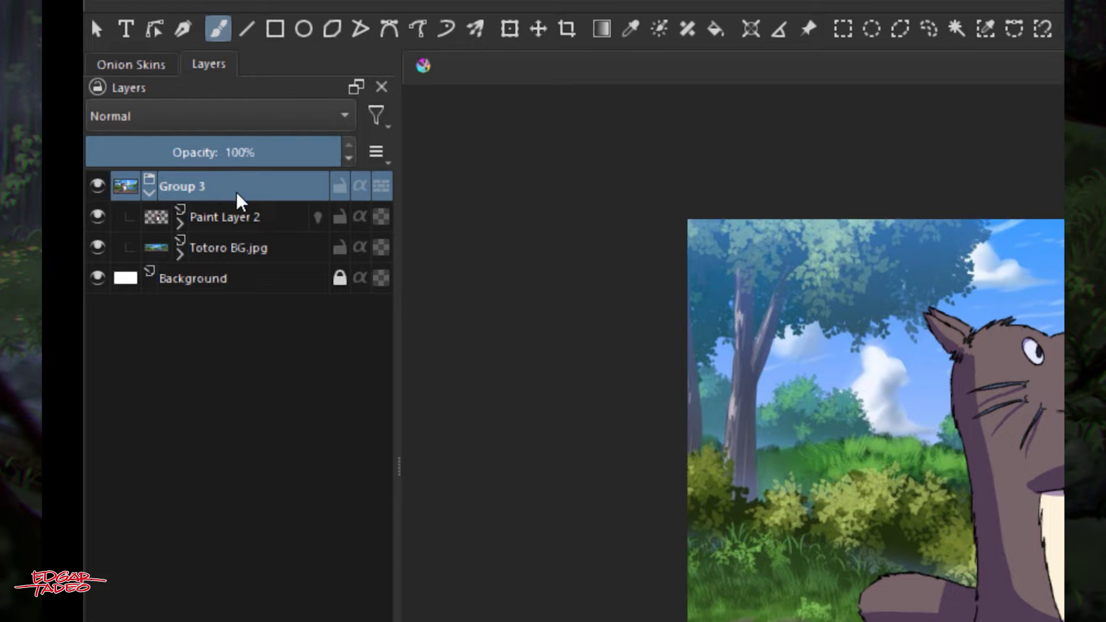
click(235, 228)
click(242, 254)
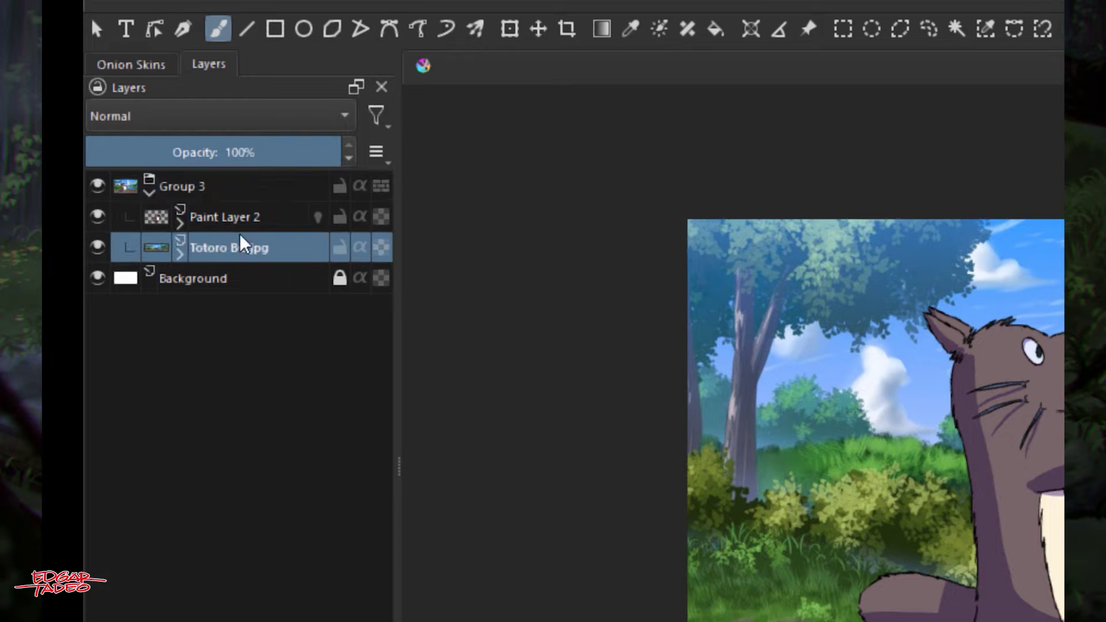
click(226, 191)
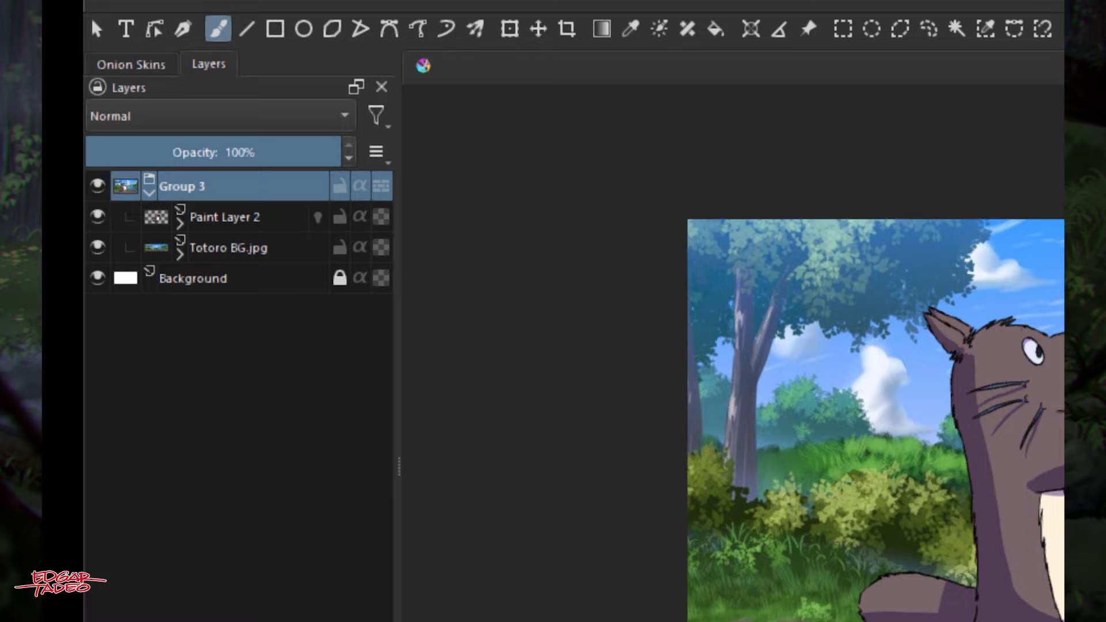
click(97, 29)
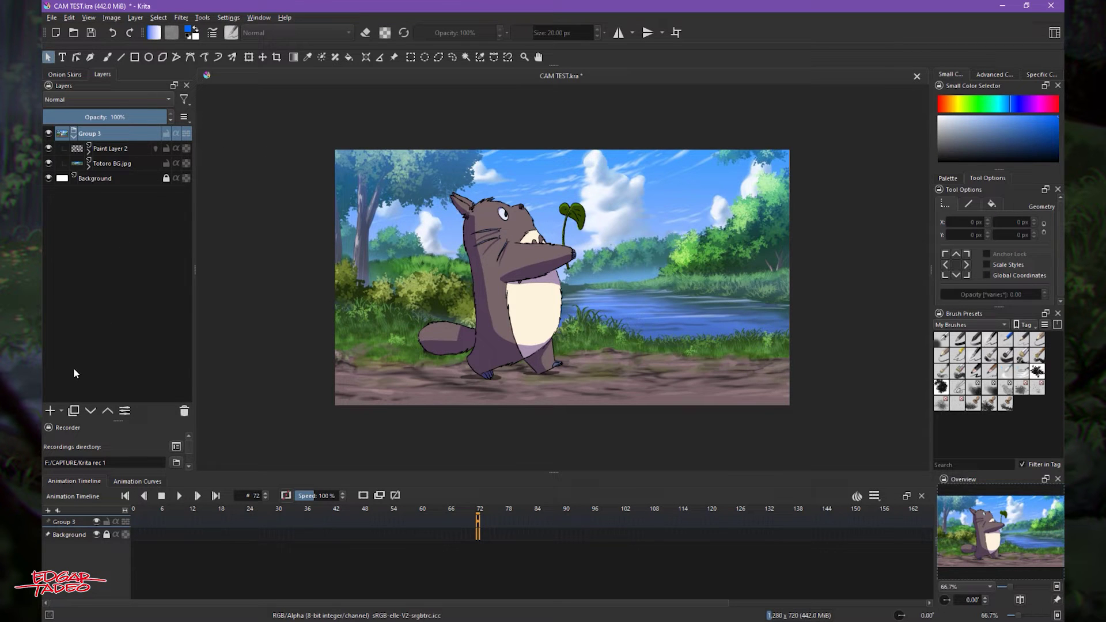
click(62, 411)
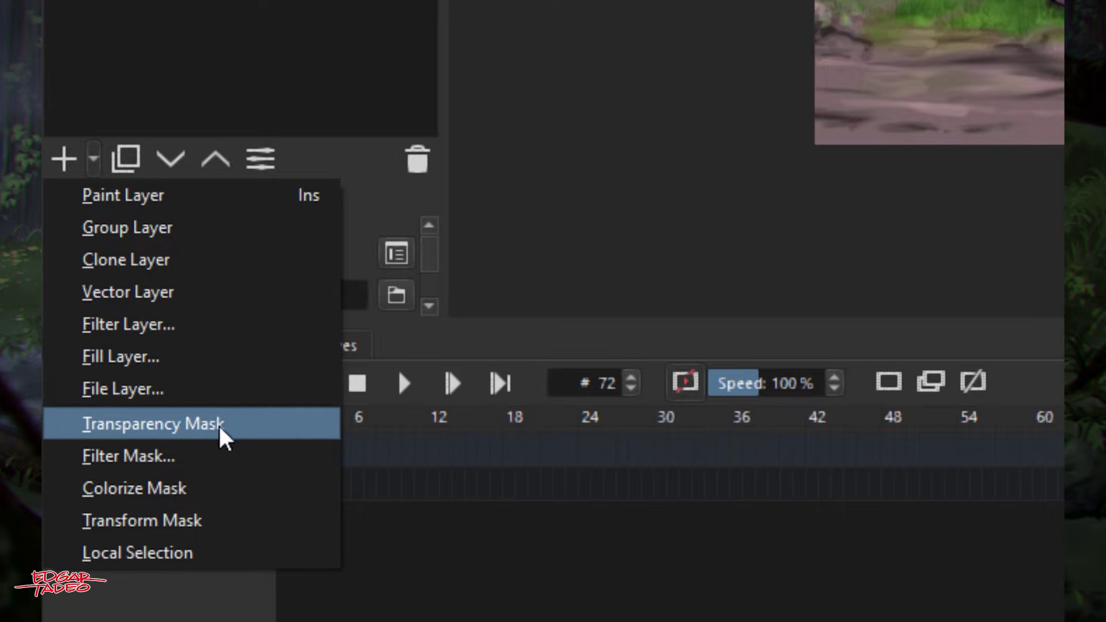
click(244, 522)
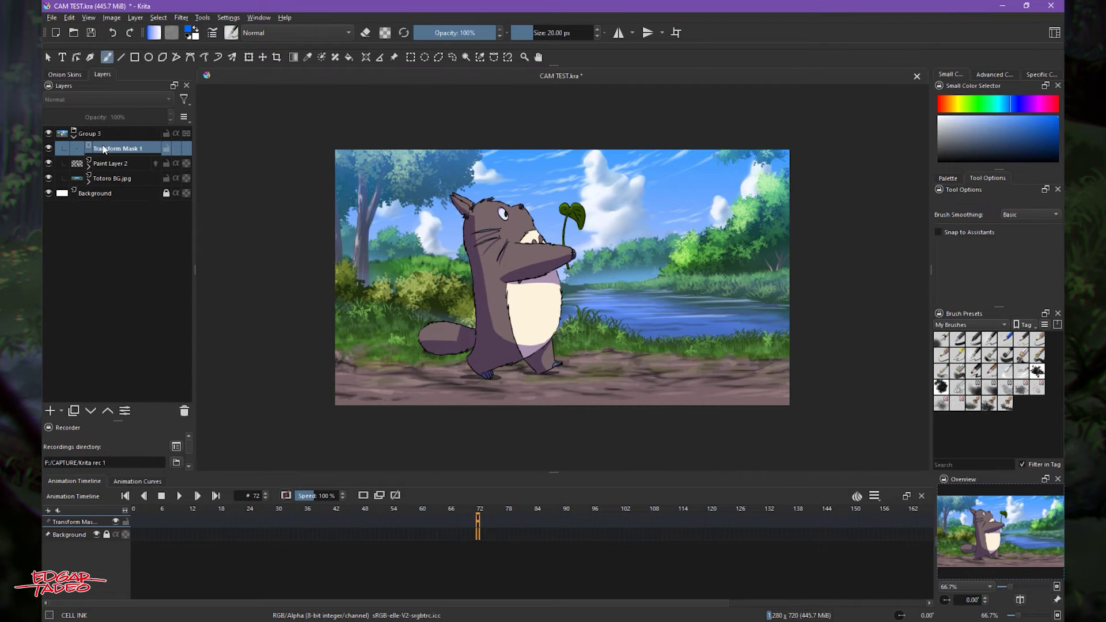
key(ctrl+z)
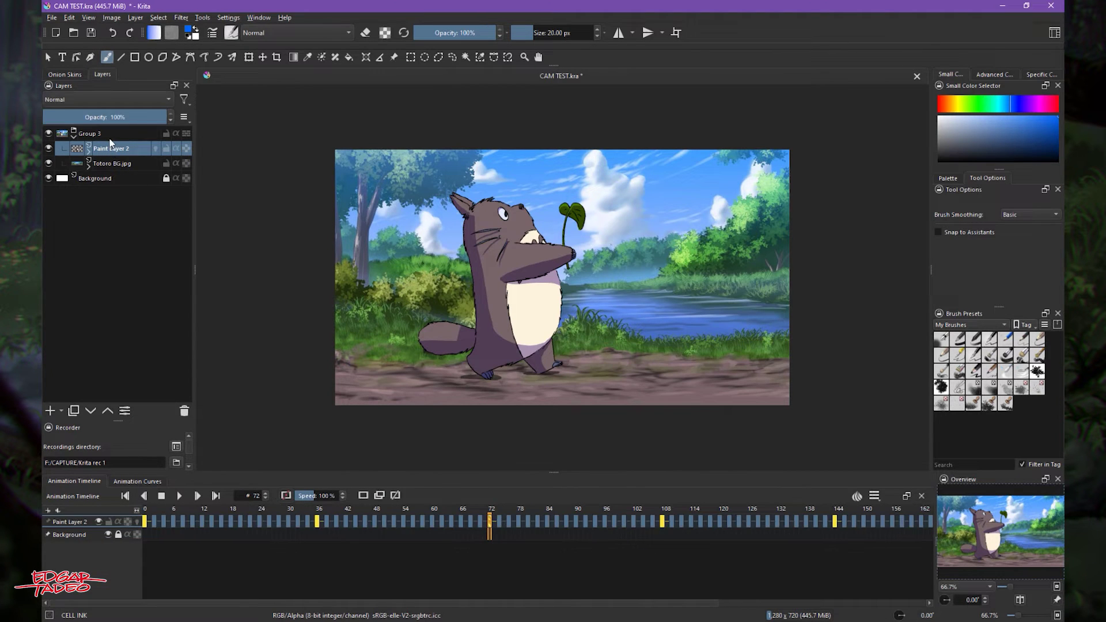
Select Group 3 and add a Transform Mask to it
click(111, 138)
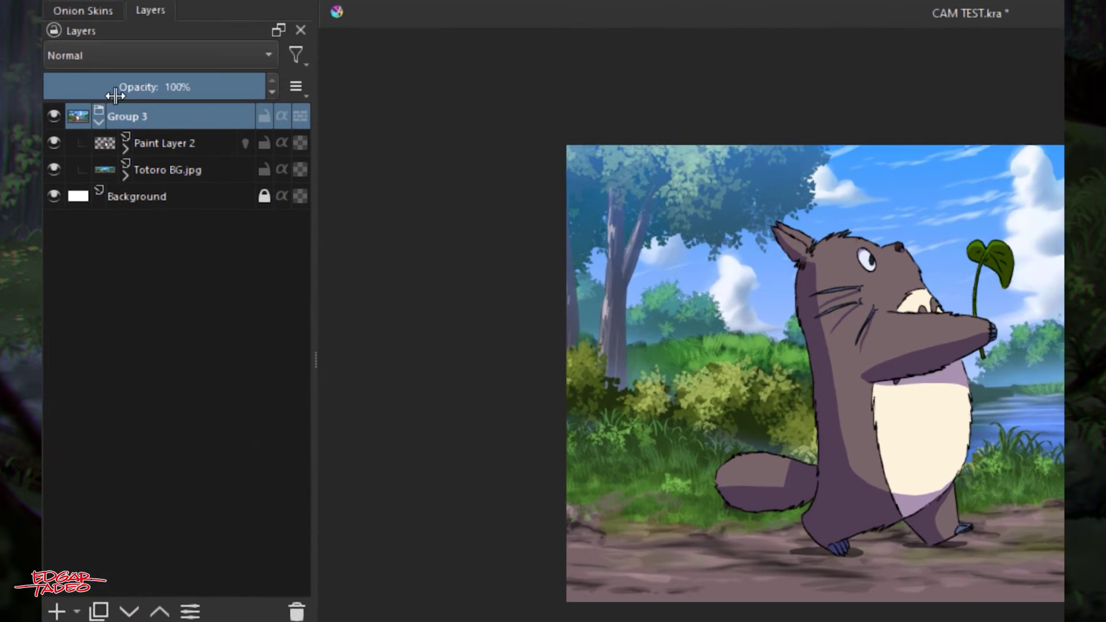
mouse_move(94, 135)
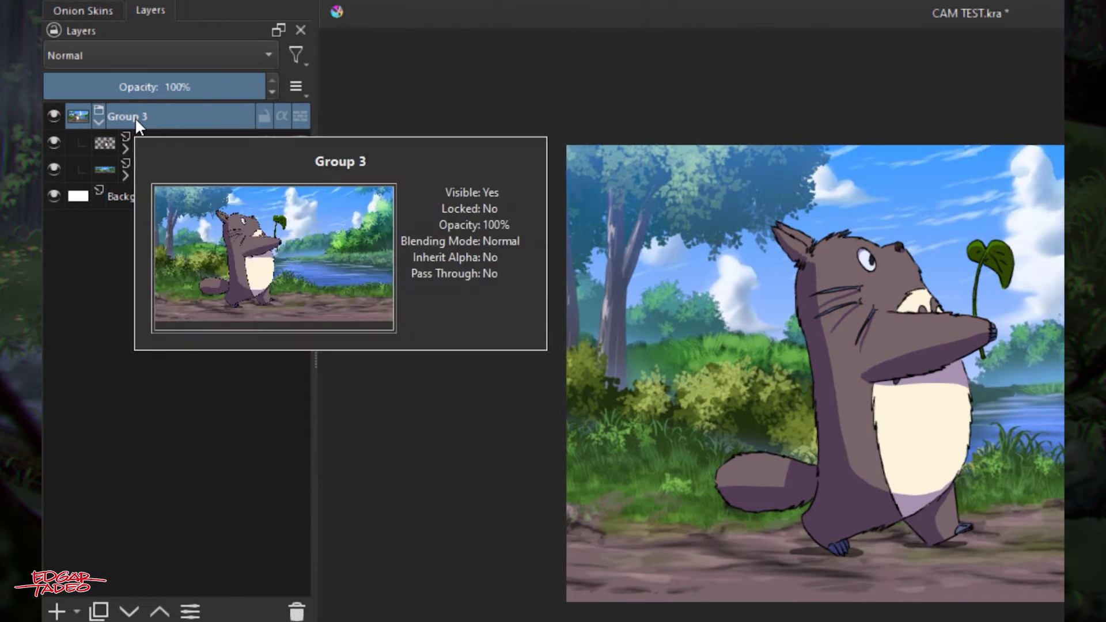
right_click(135, 116)
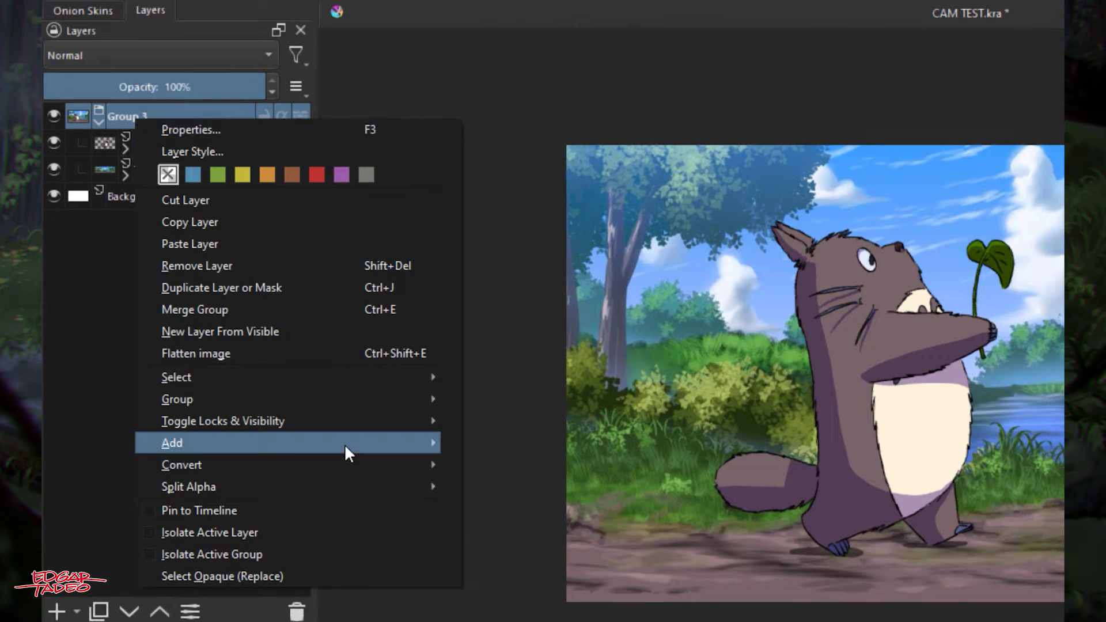
mouse_move(347, 442)
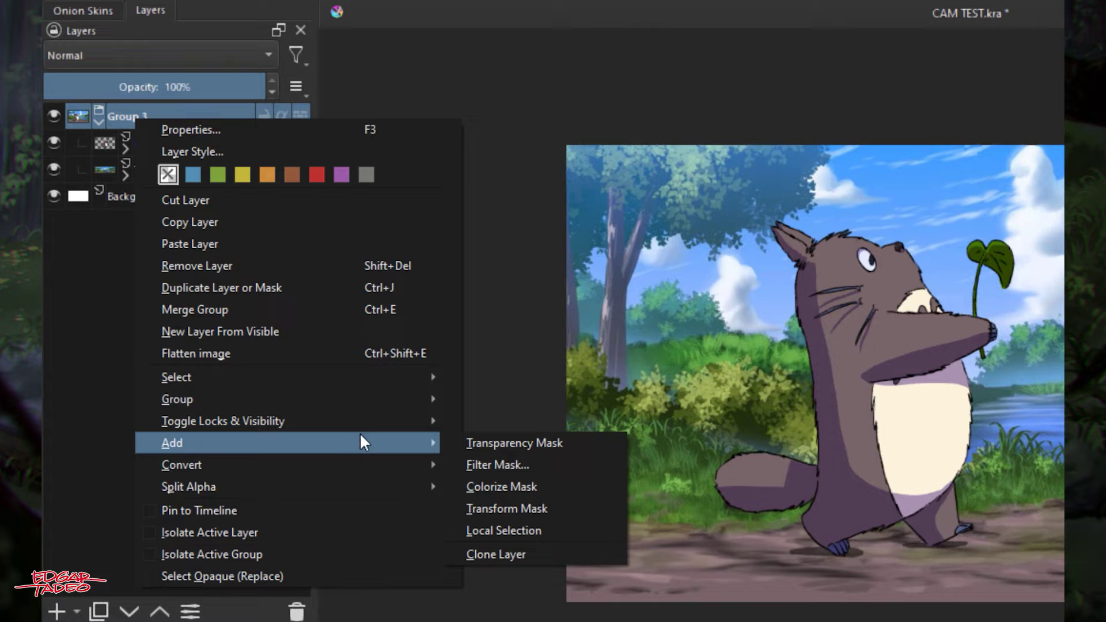
click(530, 509)
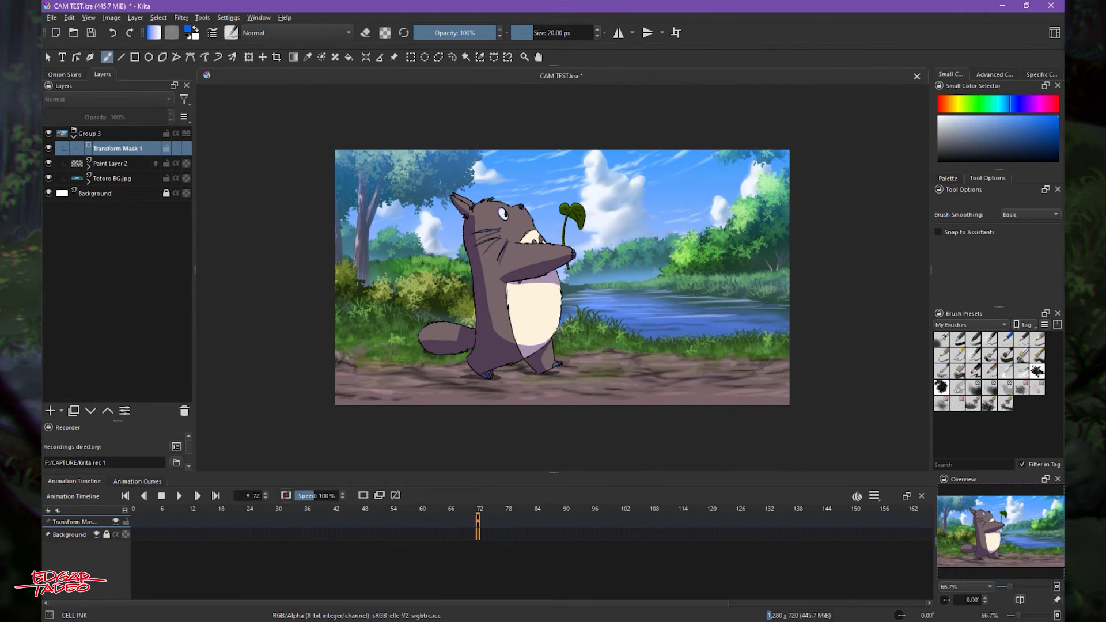
Activate the Transform tool for Transform Mask 1 and add a keyframe at frame 72 in its animation curves
click(47, 57)
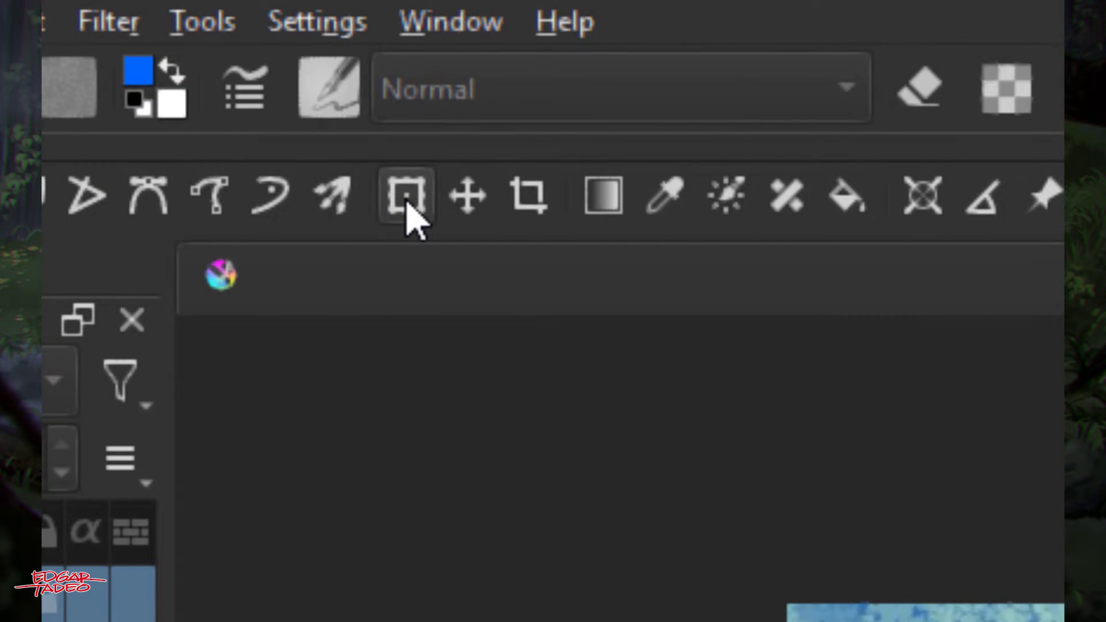
click(410, 217)
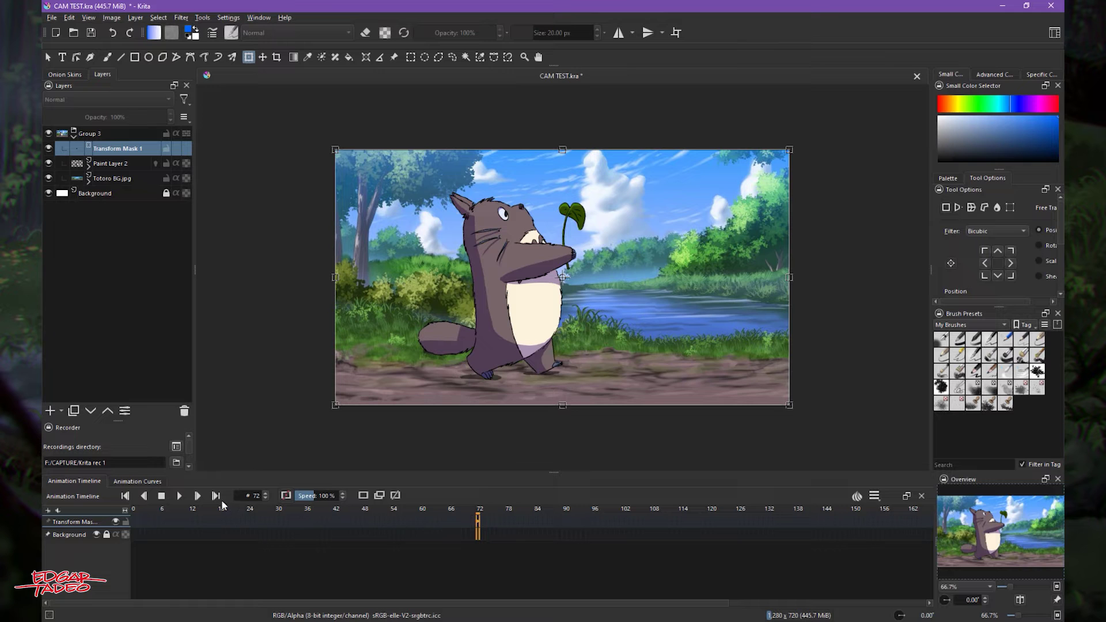
click(151, 482)
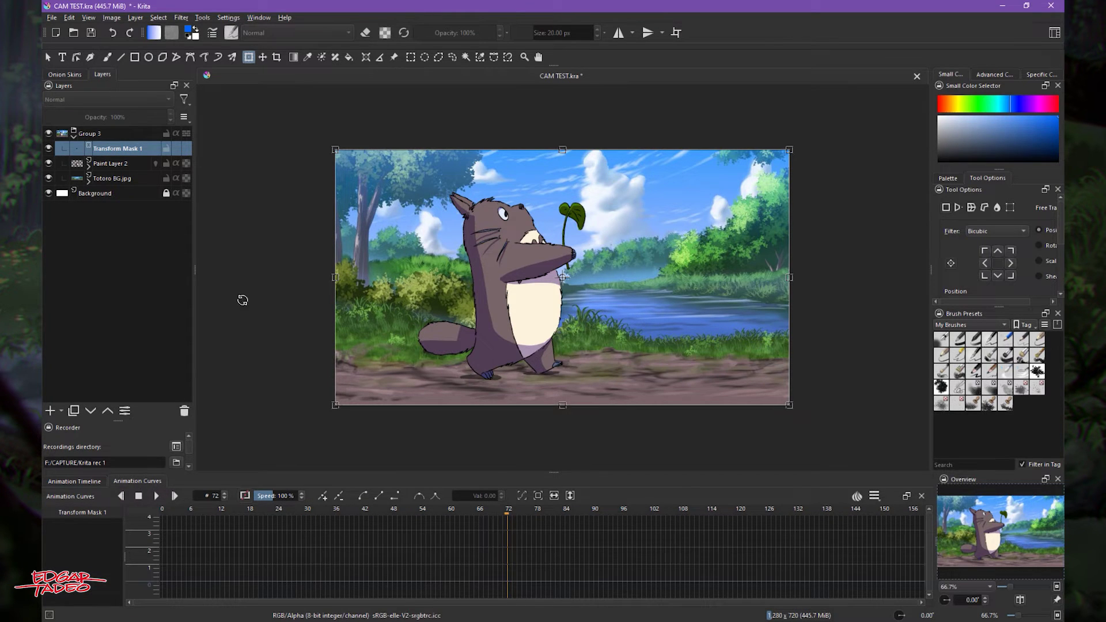
click(228, 18)
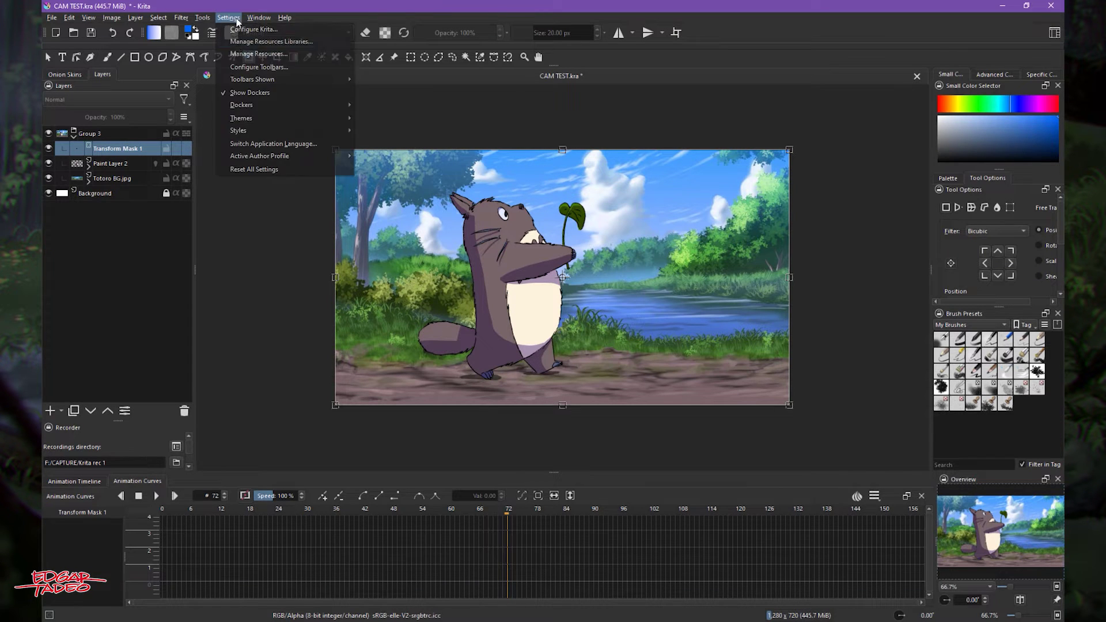
mouse_move(310, 104)
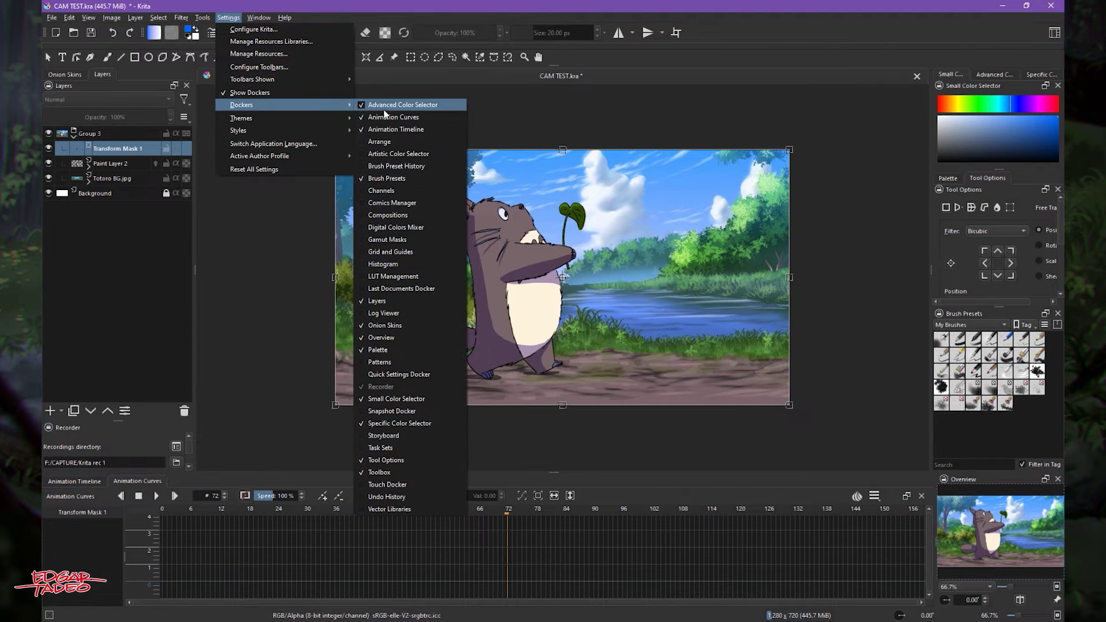
click(326, 485)
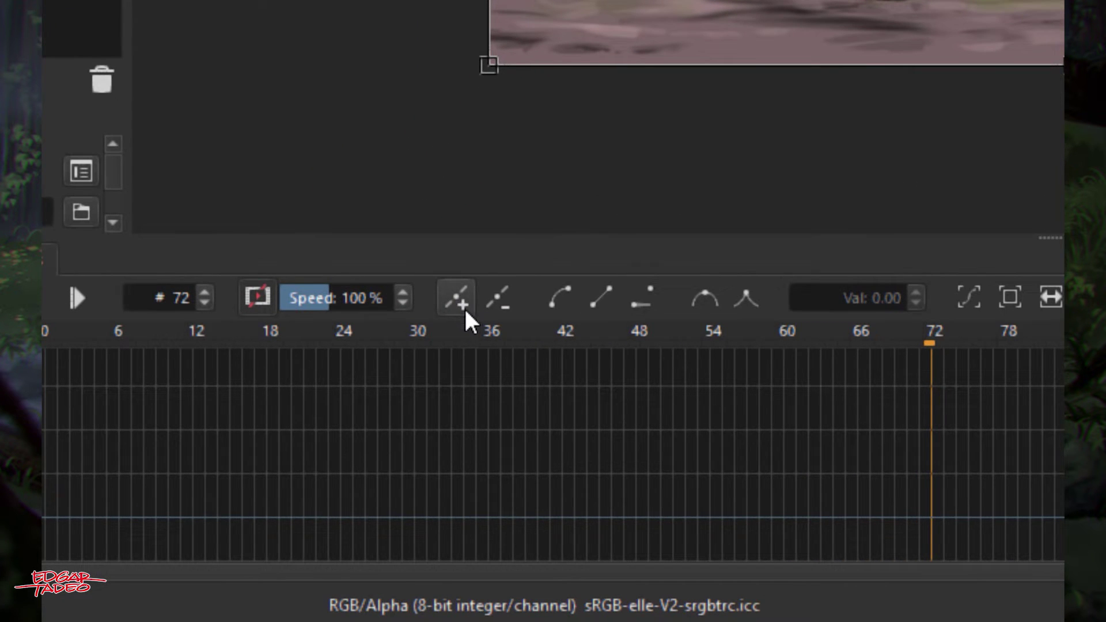
click(458, 297)
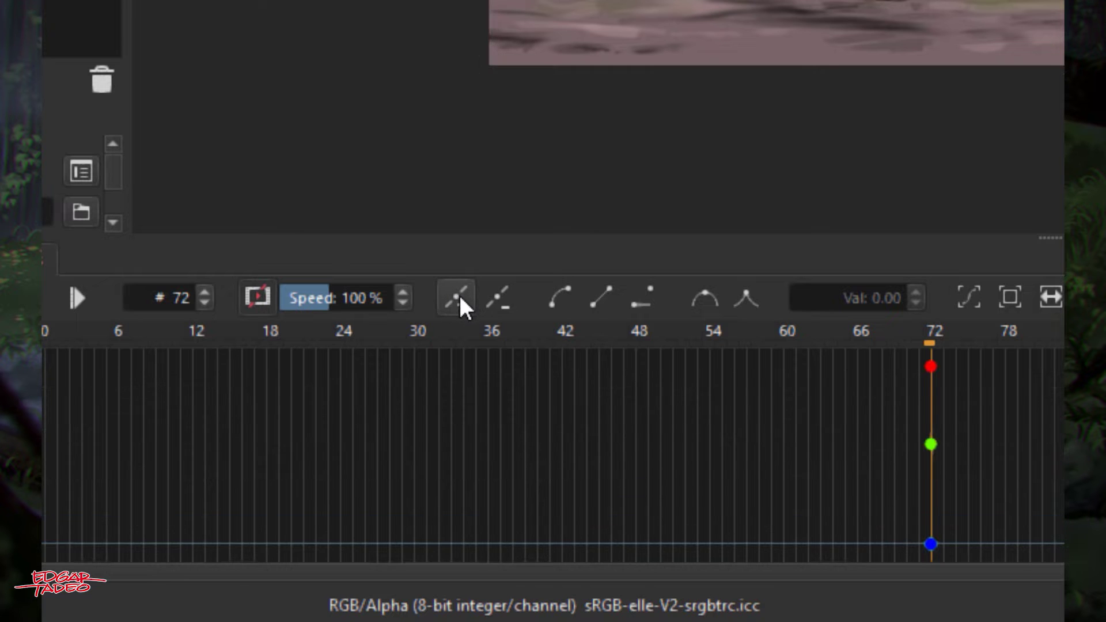
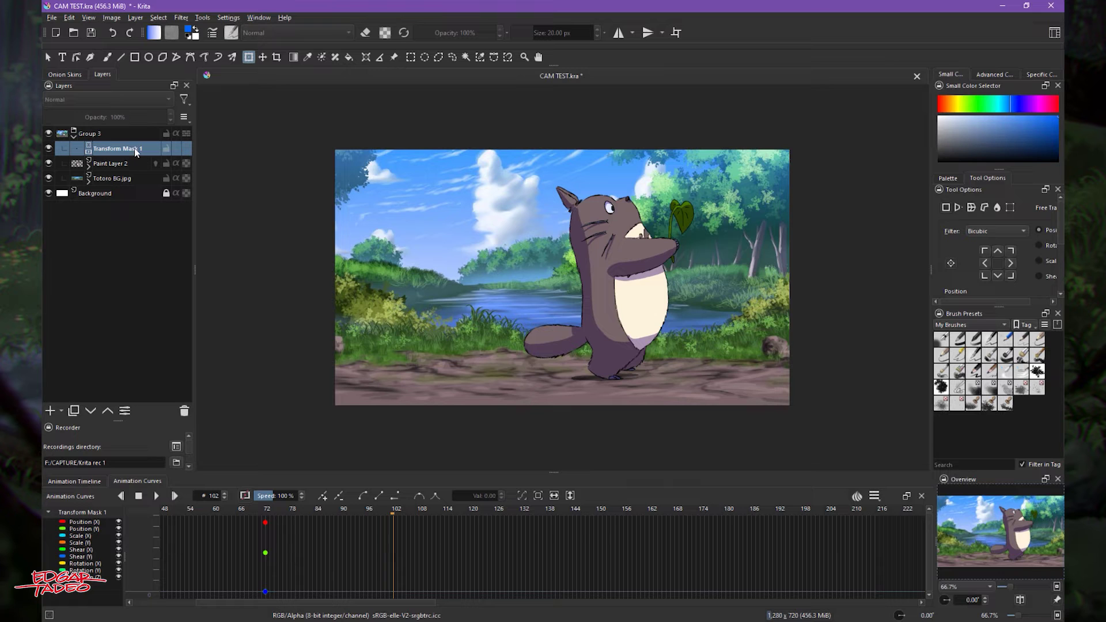
Keyframe Transform Mask 1 at frame 102 with the group enlarged and repositioned to frame the character's upper body
click(587, 275)
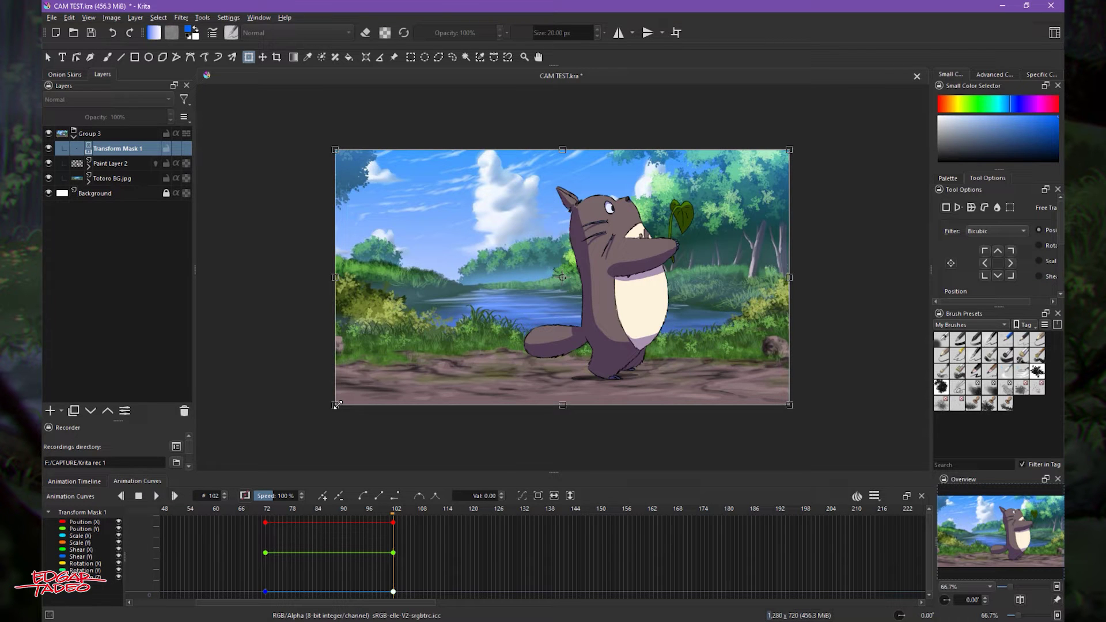
drag(338, 405, 250, 486)
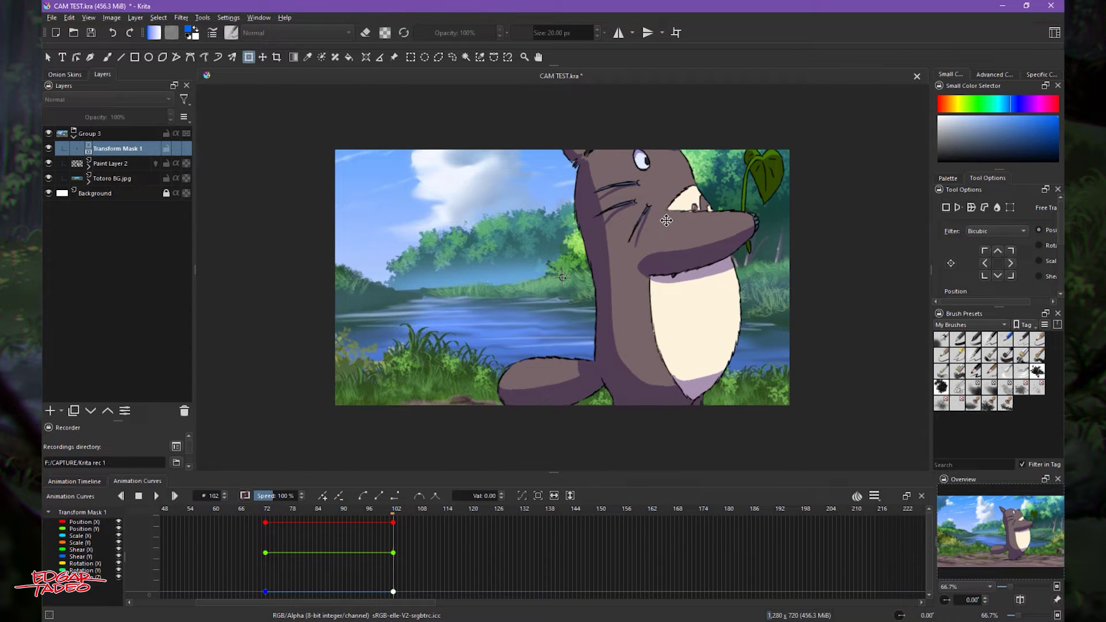
drag(662, 223, 569, 272)
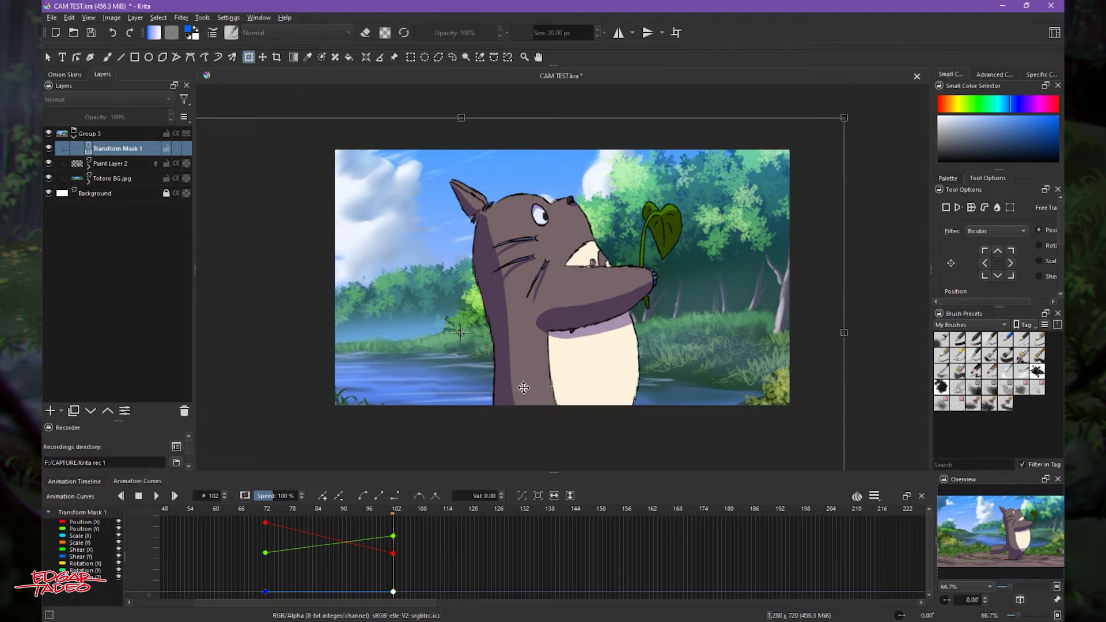
Scrub from frame 72 to frame 102 to preview the camera zoom and return to frame 0
click(266, 514)
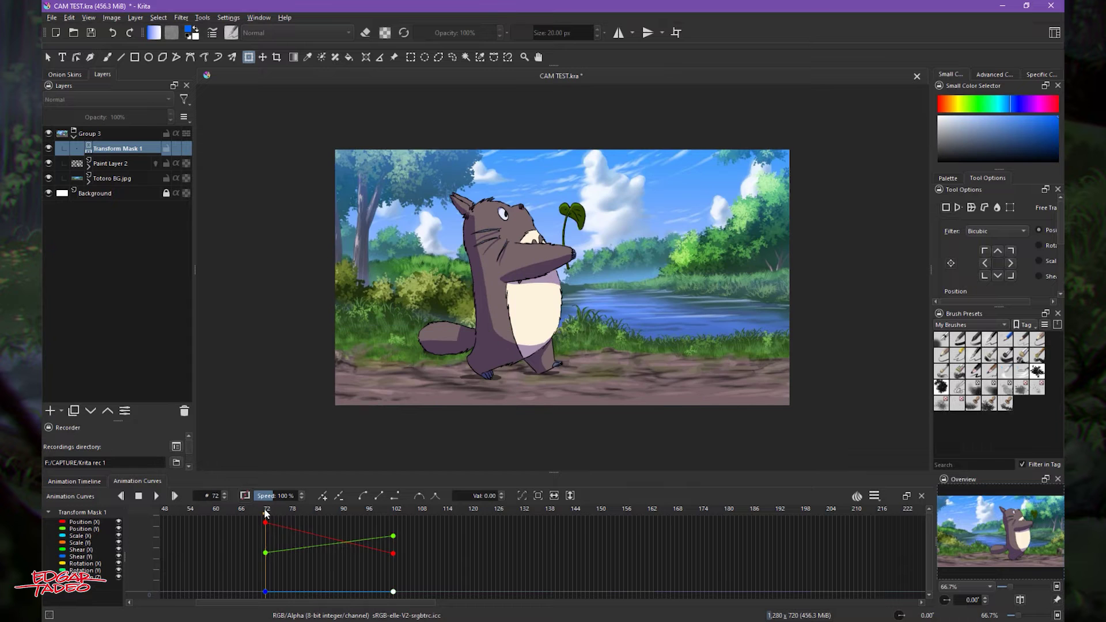
drag(266, 514, 390, 512)
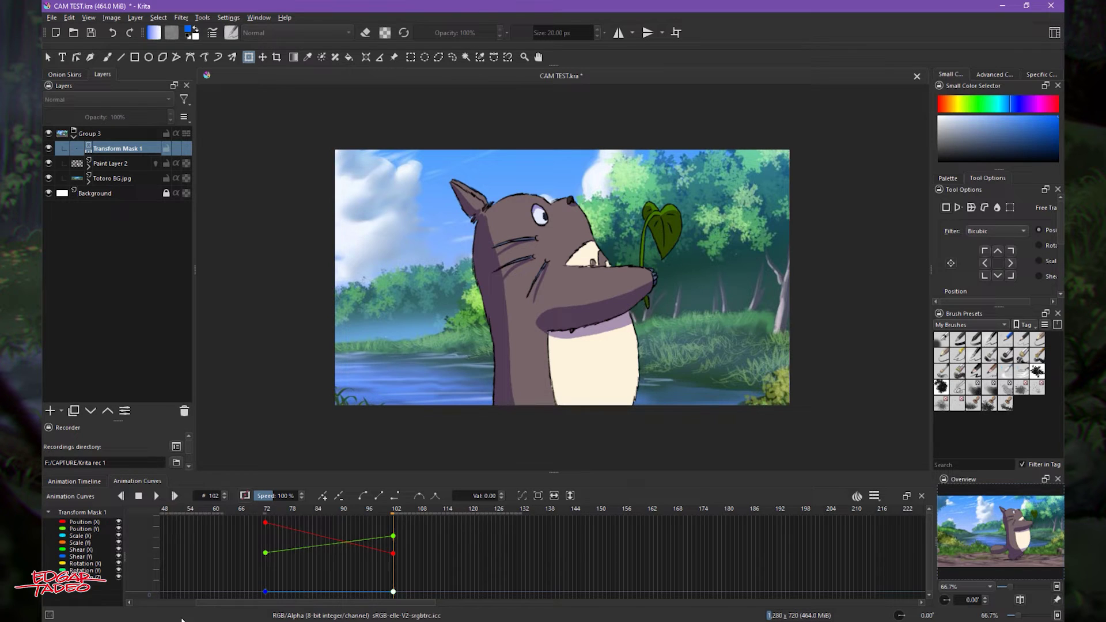
click(162, 603)
click(163, 513)
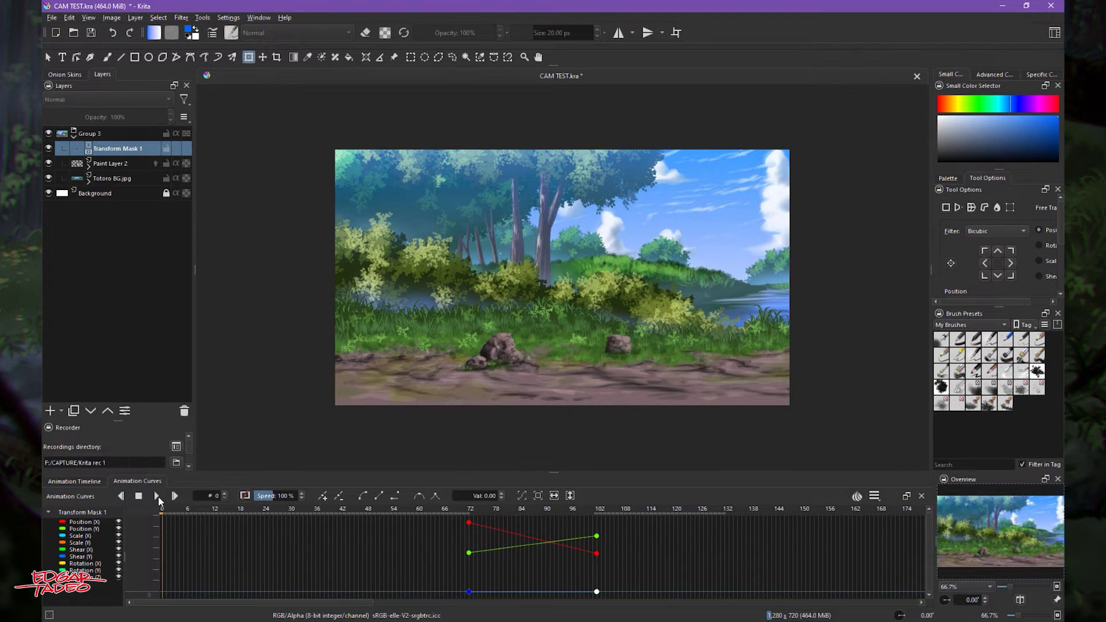
Play the animation from frame 0 to review the camera zoom and stop playback
click(157, 496)
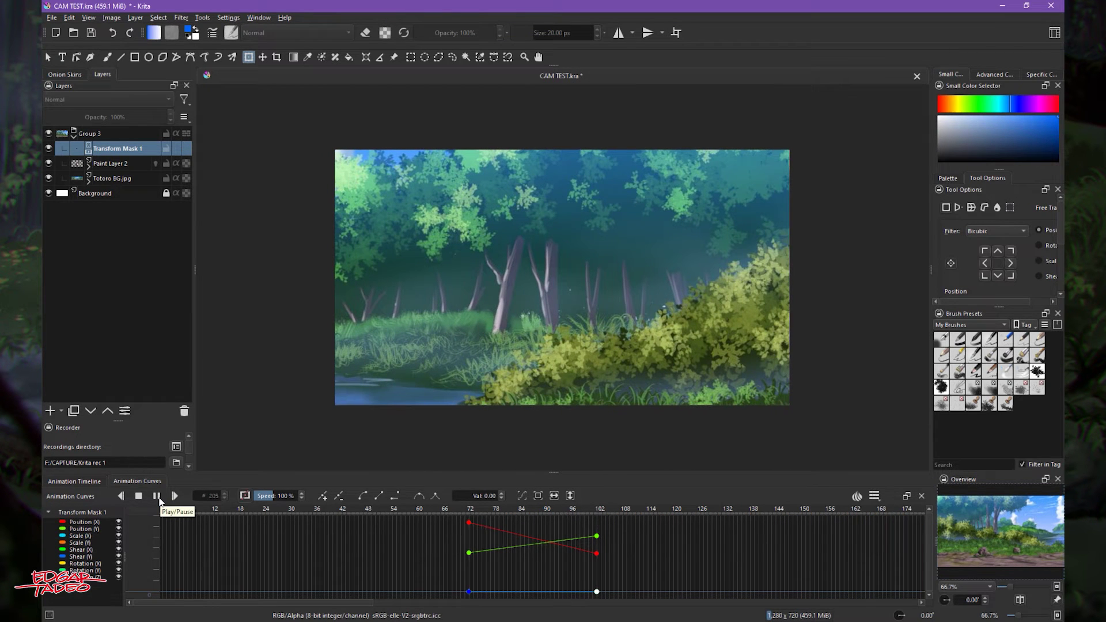
click(139, 497)
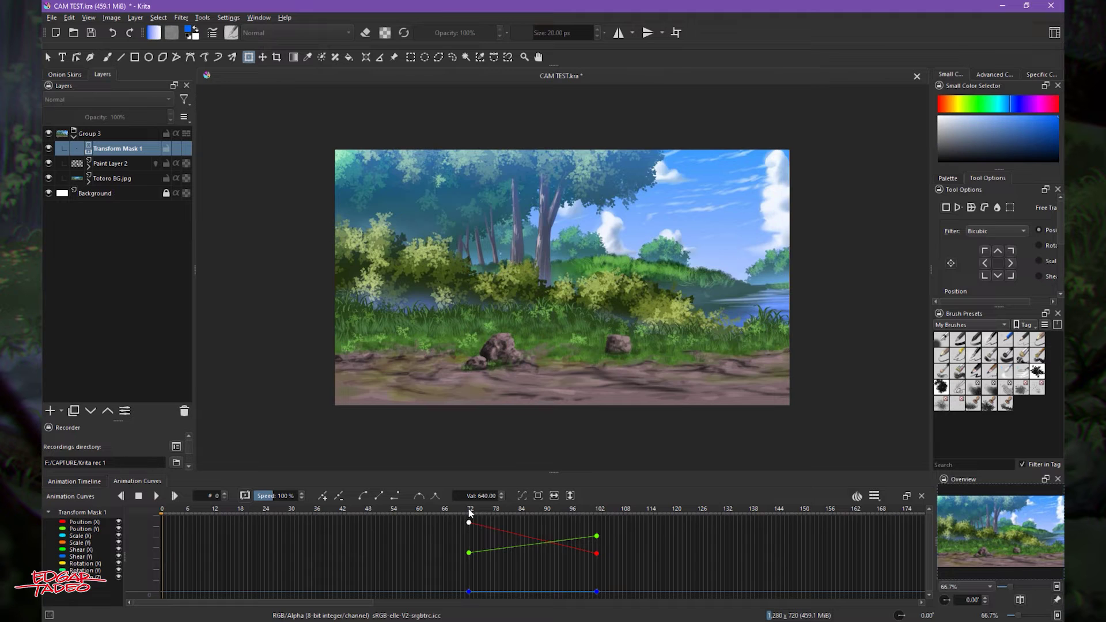
Ease the Position (X) curve by making it a curved interpolation and pulling the frame 72 and frame 102 handles out nearly horizontally
click(468, 510)
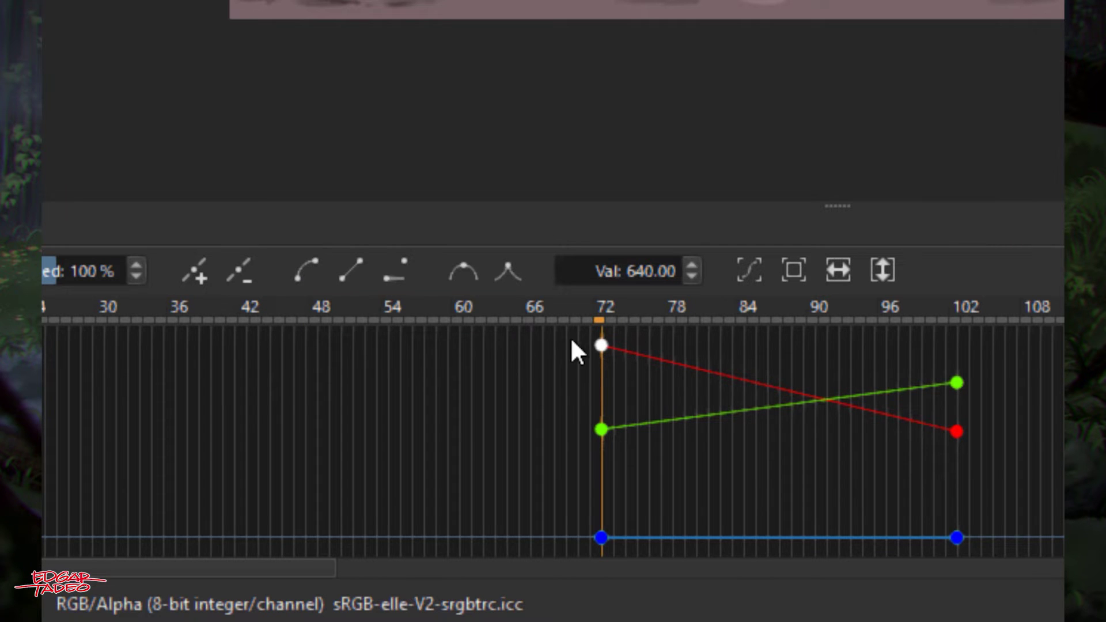
click(600, 343)
click(599, 343)
click(302, 270)
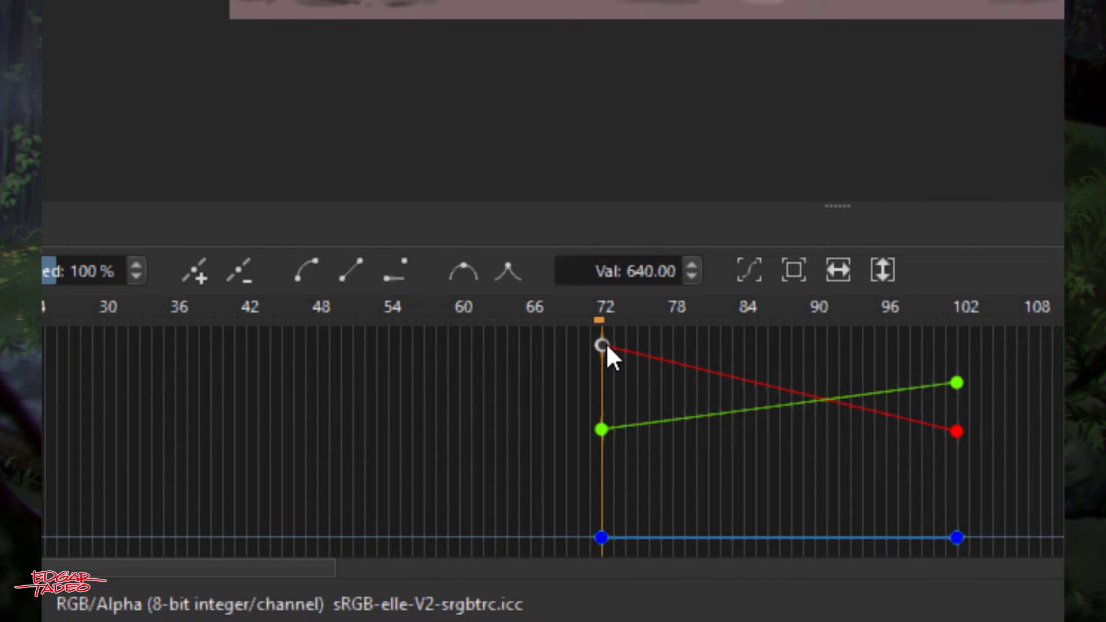
drag(606, 344, 735, 353)
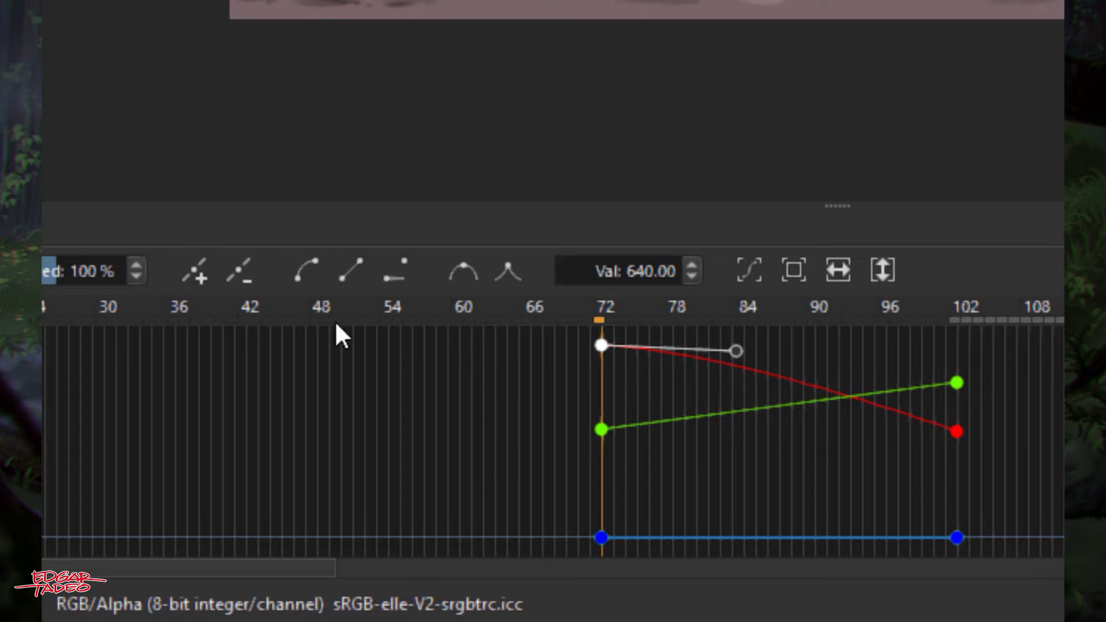
click(957, 431)
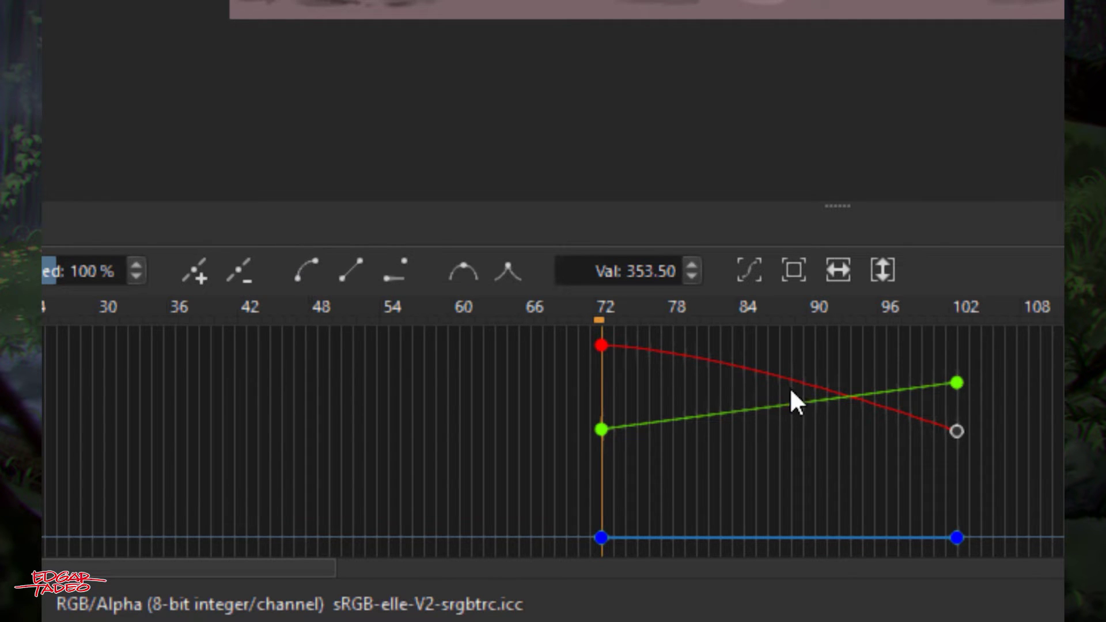
drag(956, 430, 821, 427)
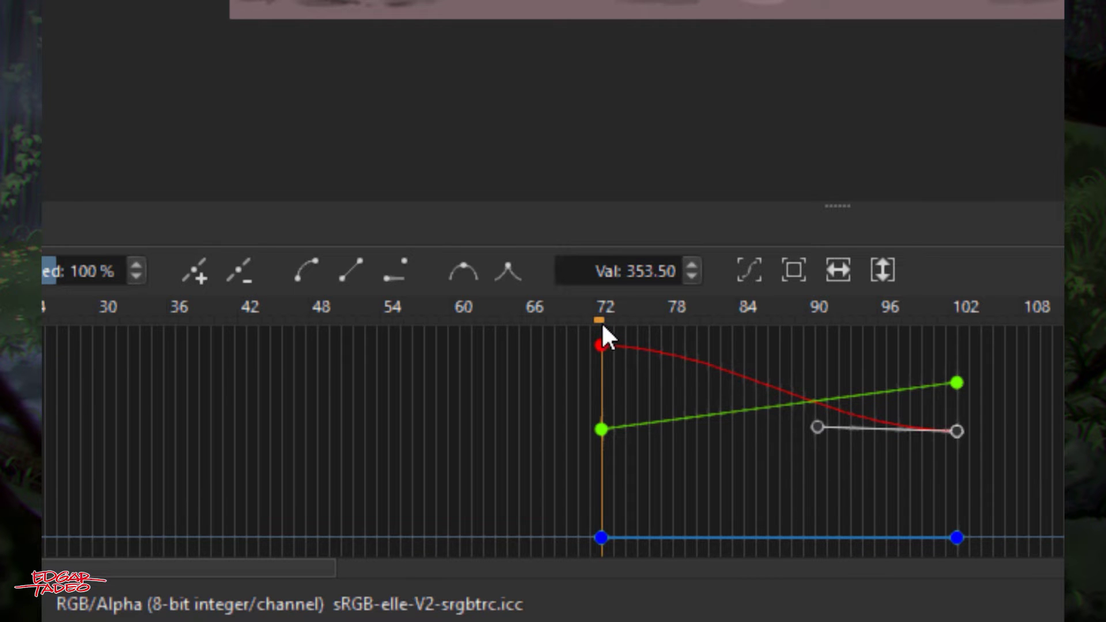
Return to frame 0 and play the animation to review the eased camera zoom
click(521, 305)
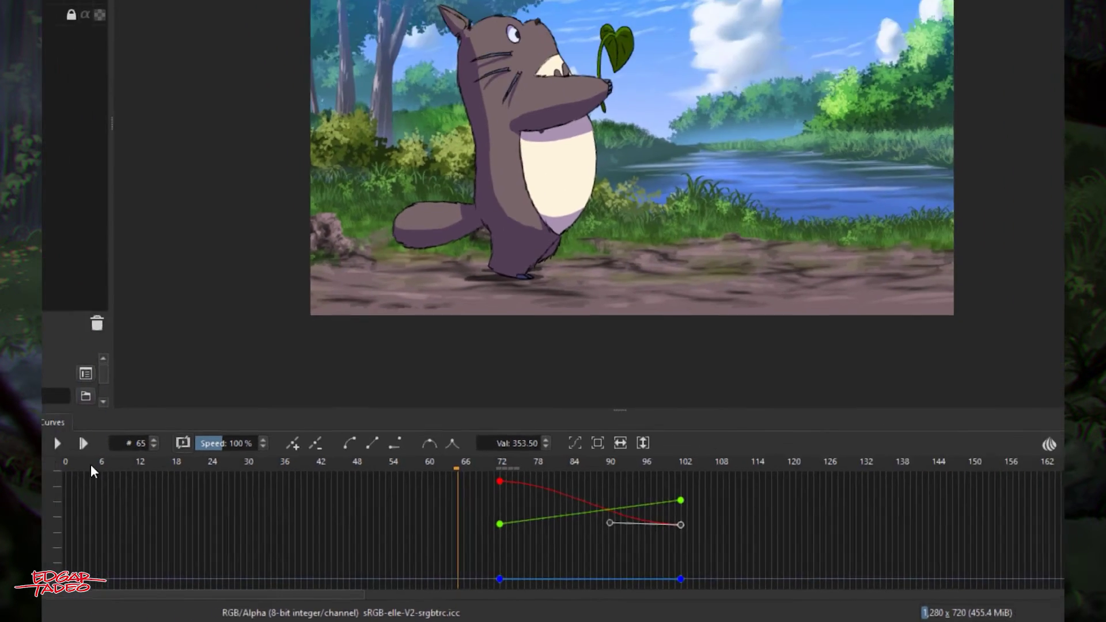
click(164, 507)
click(163, 507)
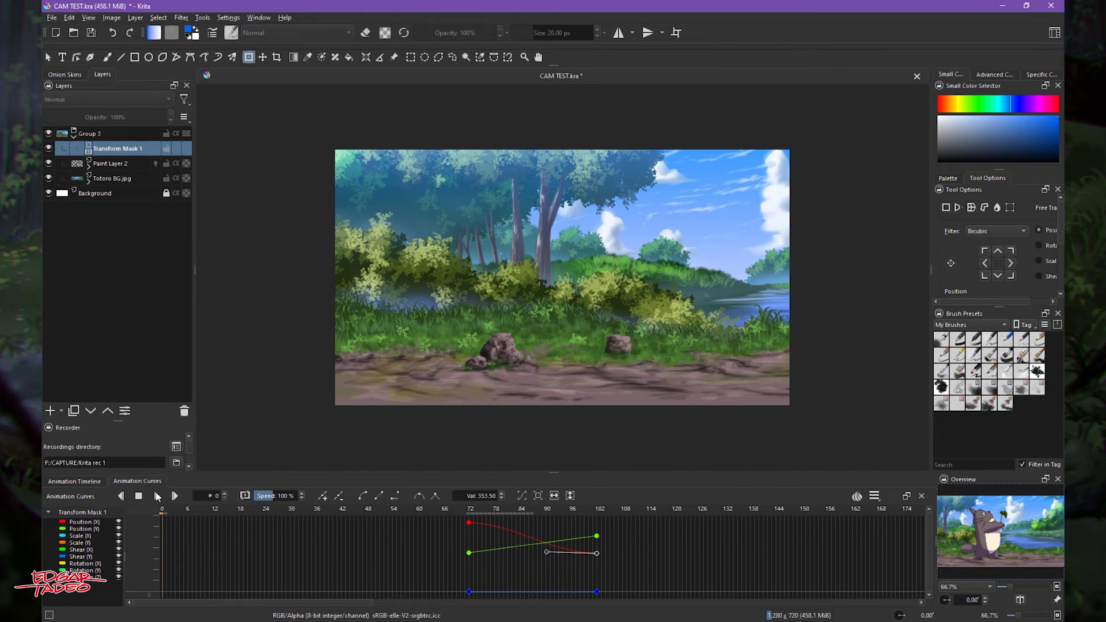
click(157, 496)
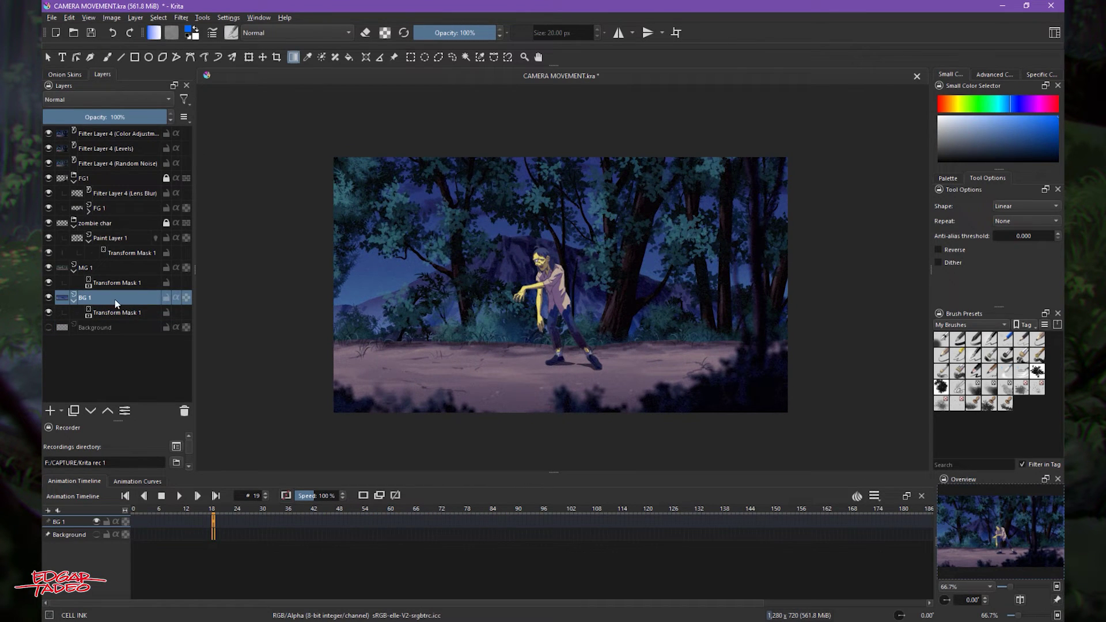
Isolate the MG 1 layer and the FG1 group in turn to examine their artwork, restoring all layers each time
click(117, 269)
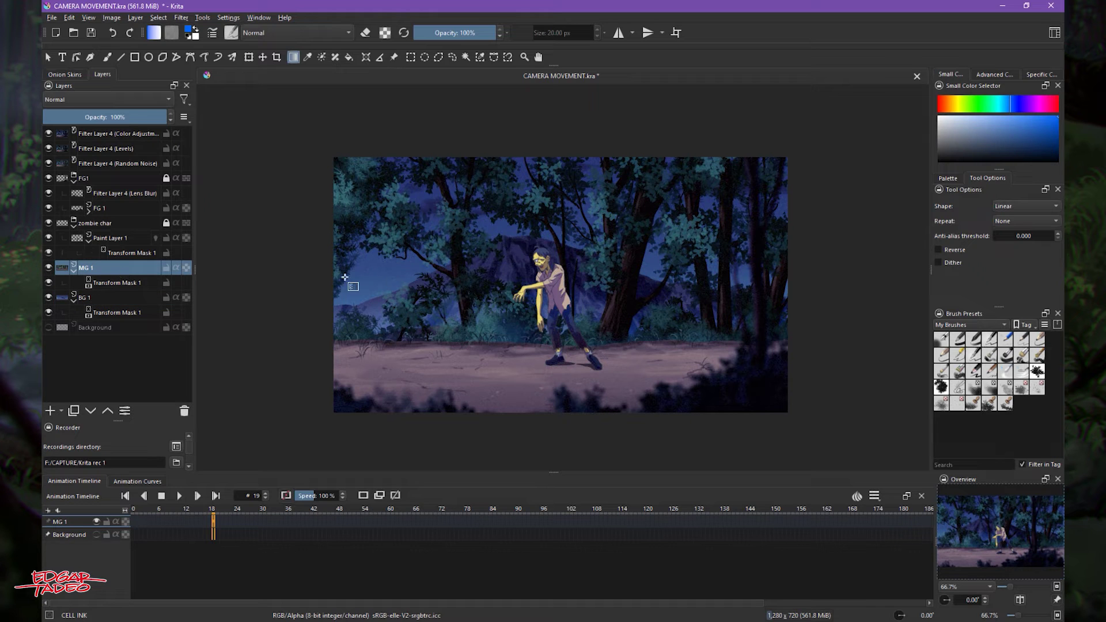
shift+click(50, 269)
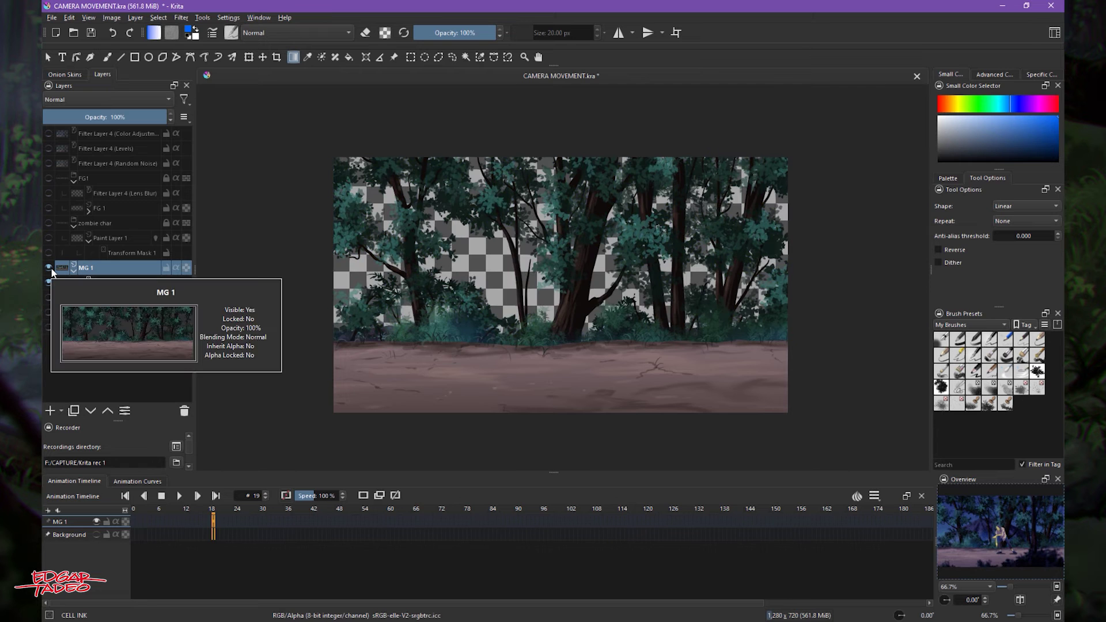
shift+click(49, 269)
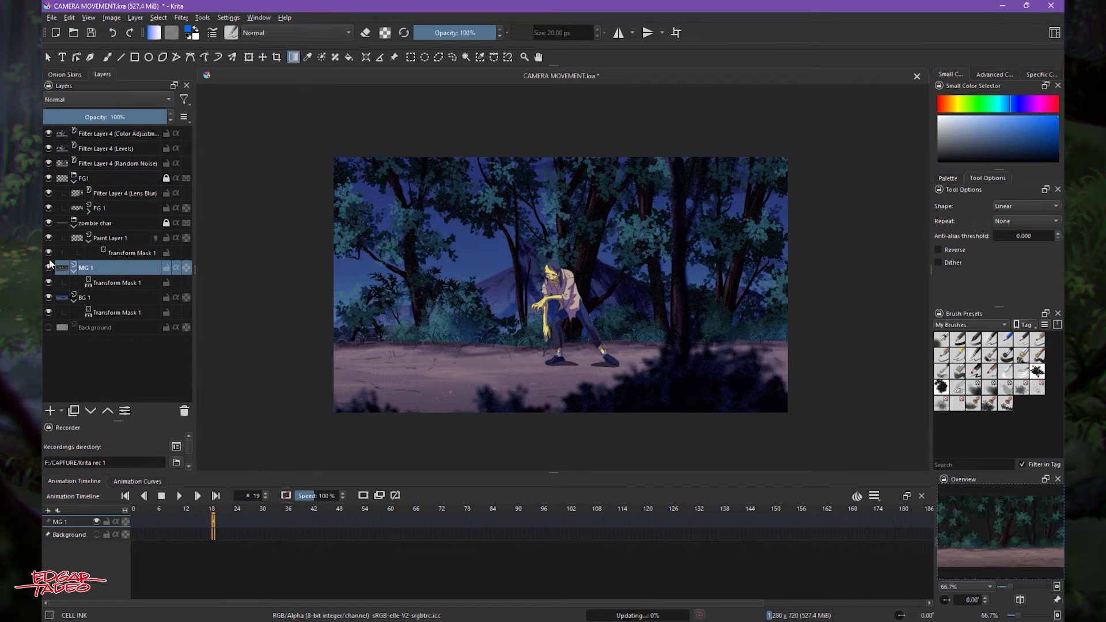
shift+click(49, 179)
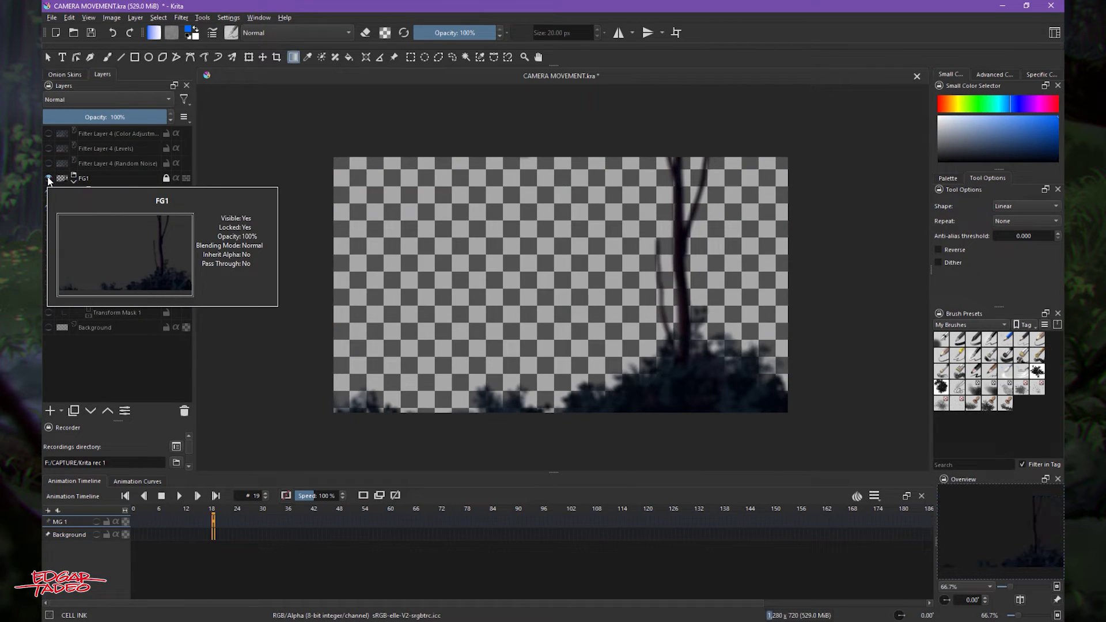
shift+click(49, 178)
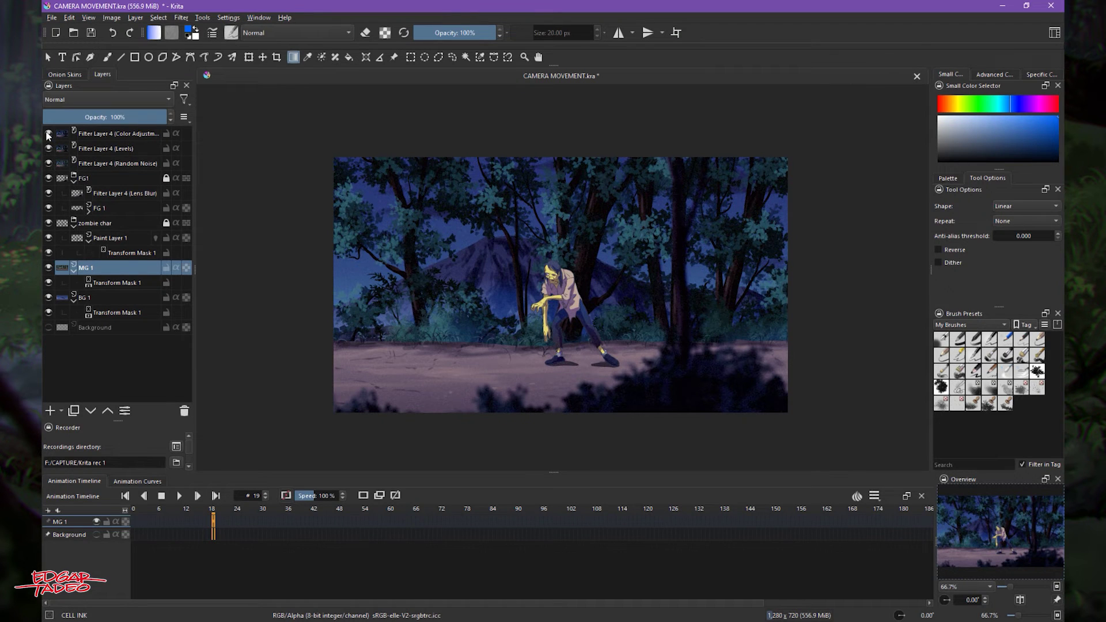
Toggle the Color Adjustment, Levels and Random Noise filter layers off and on one by one to compare their effects
mouse_move(48, 138)
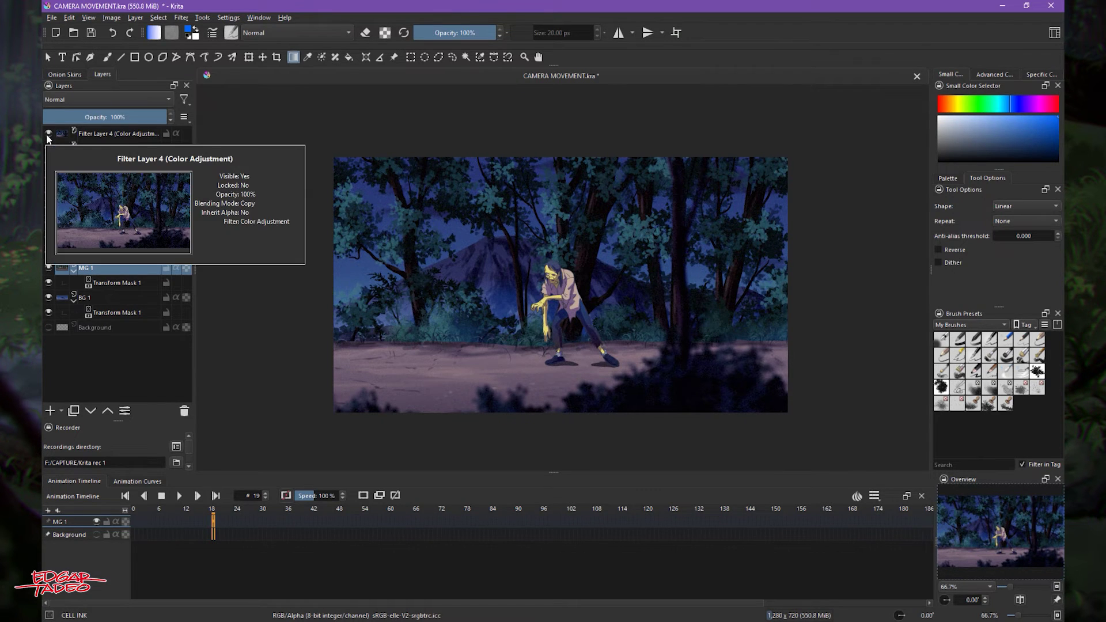
click(49, 136)
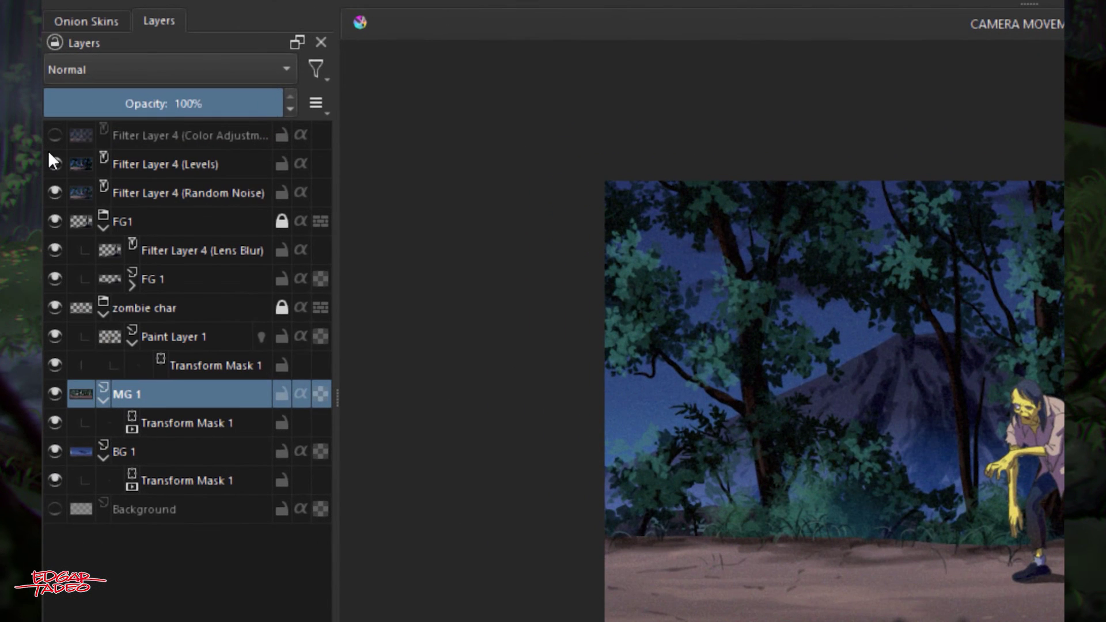
click(53, 137)
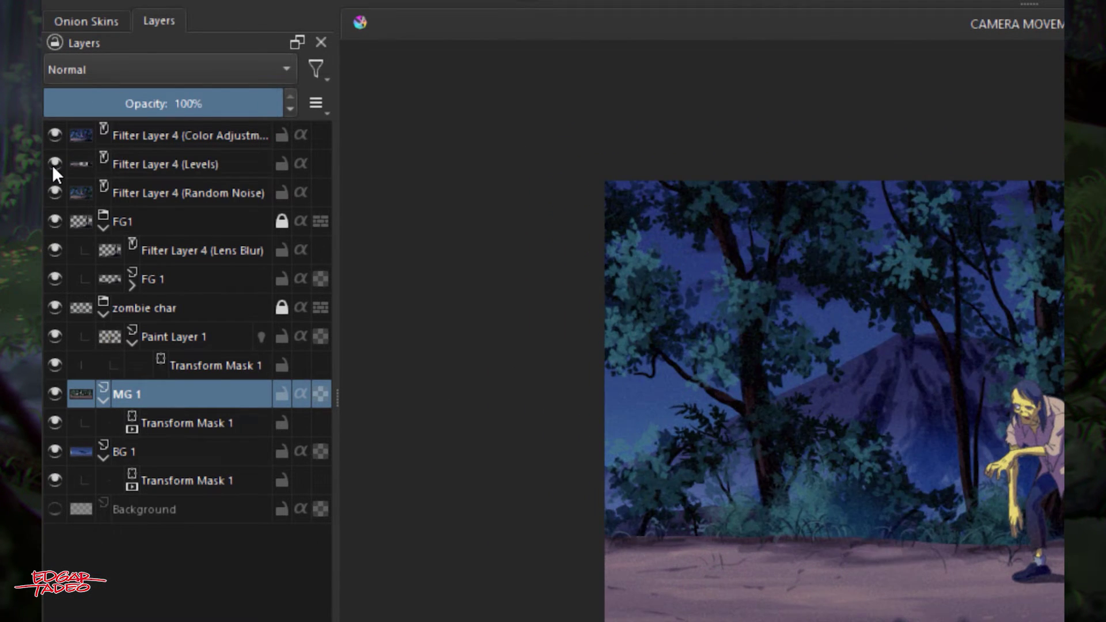
click(52, 165)
click(51, 164)
click(55, 192)
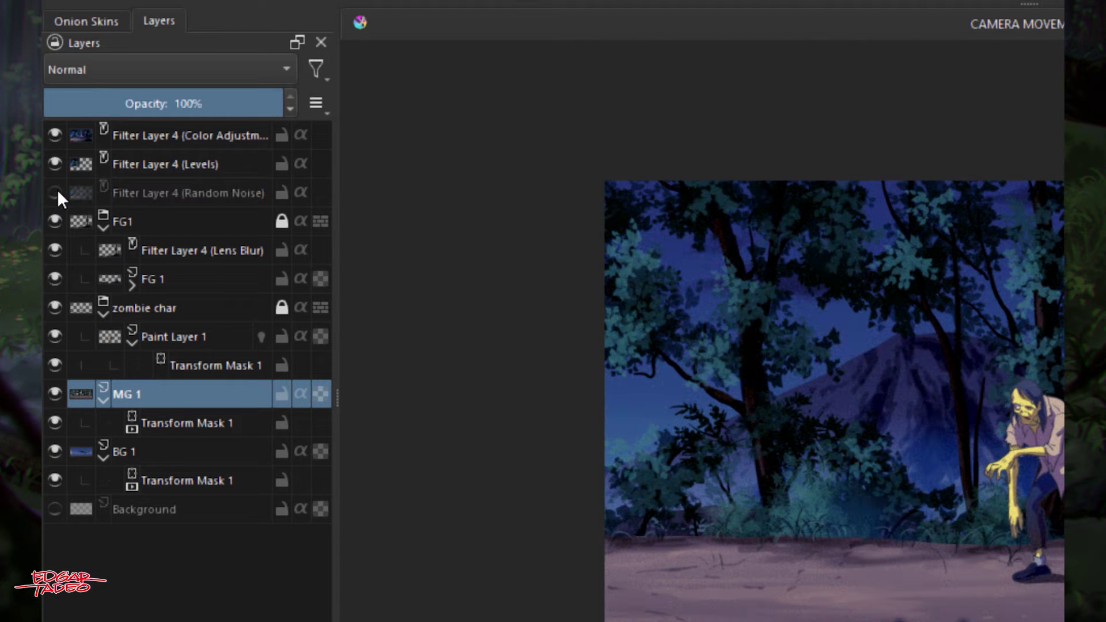
click(54, 191)
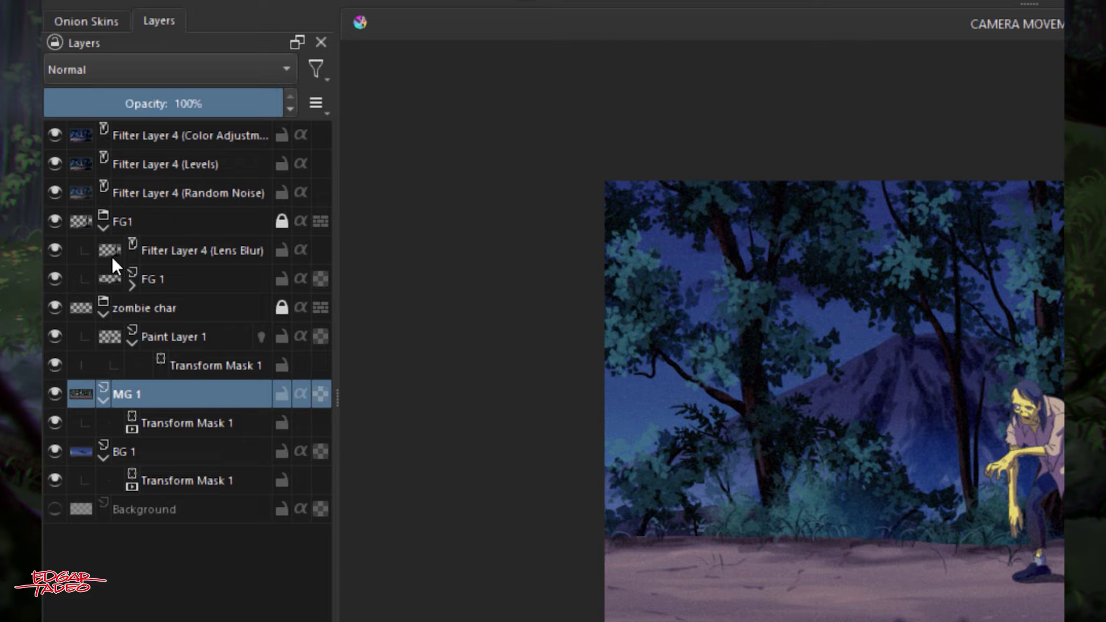
Collapse the zombie char, MG 1 and BG 1 entries in the layer stack
click(104, 314)
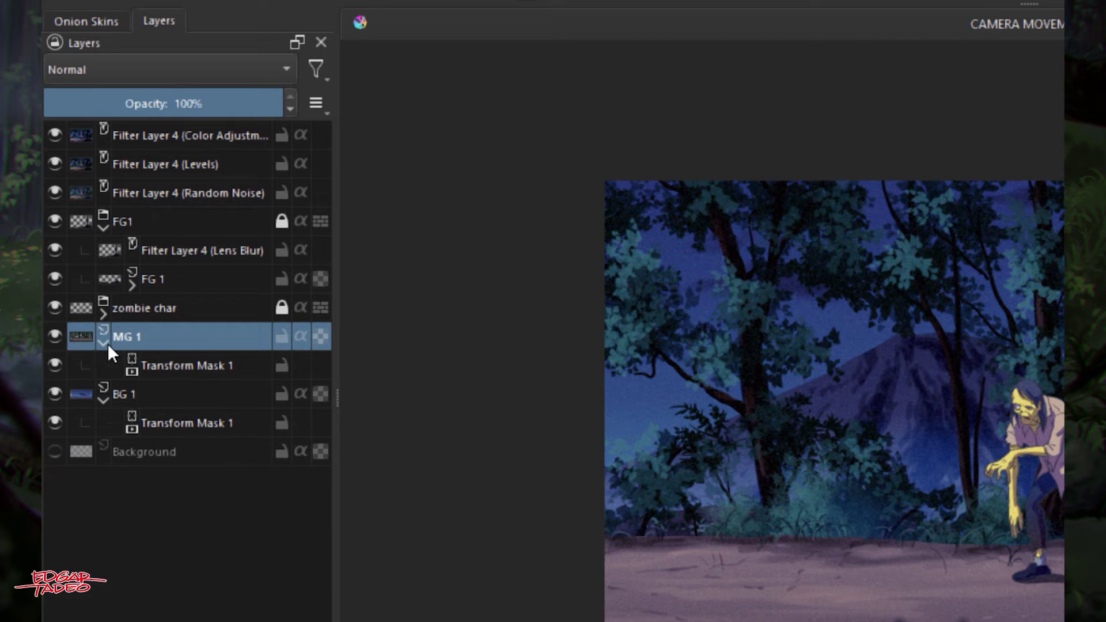
click(104, 342)
click(104, 371)
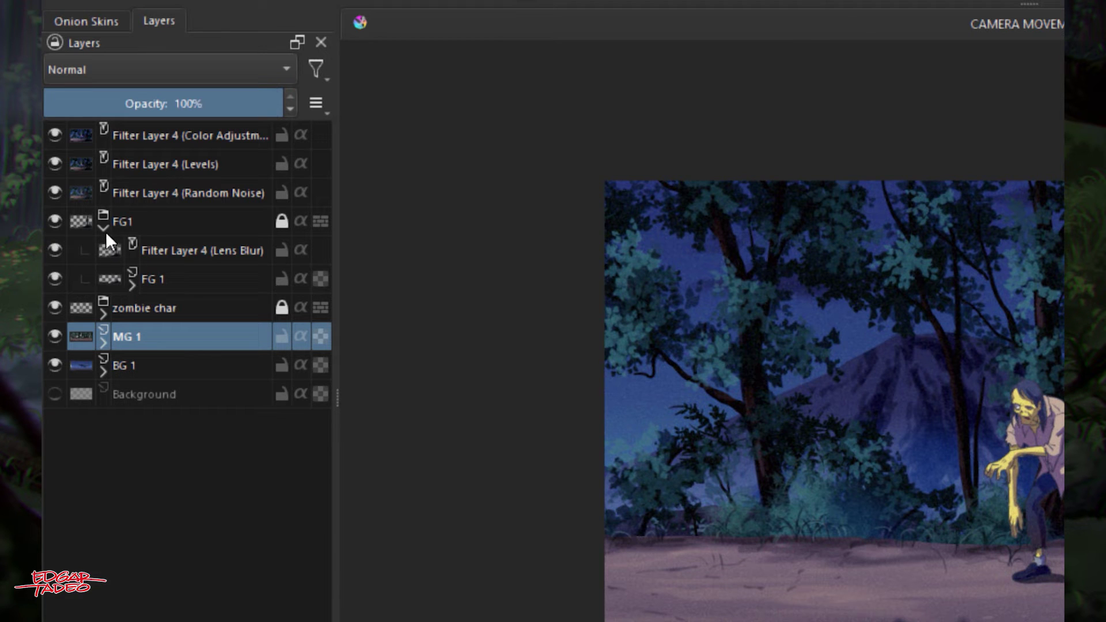
Hide the Color Adjustment, Levels and Random Noise filters and toggle FG1's Lens Blur filter to compare the foreground with and without blur
click(129, 227)
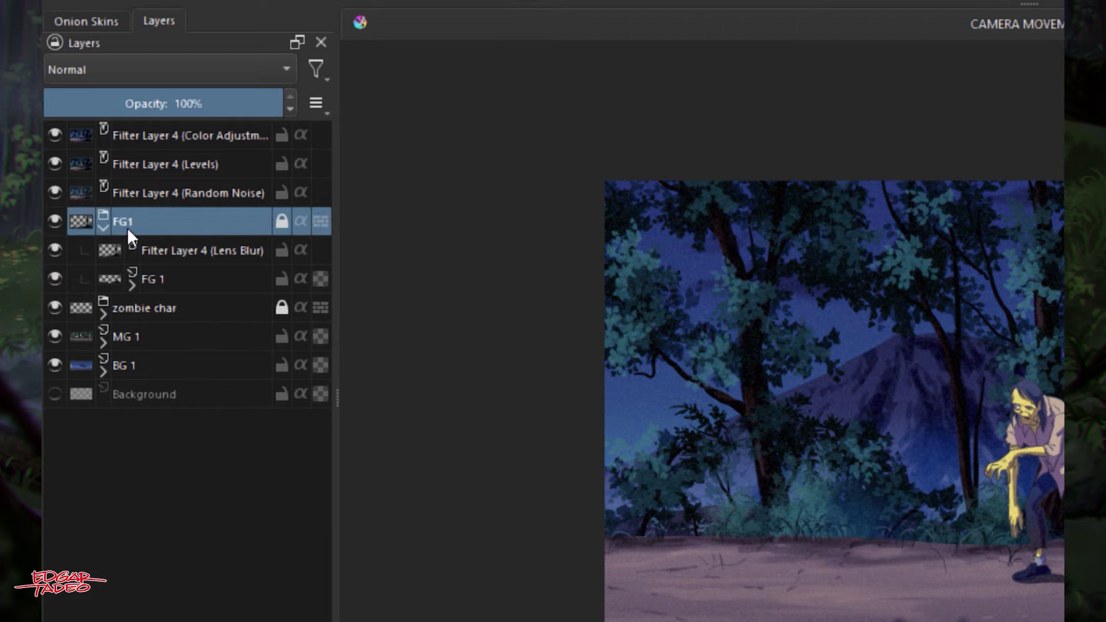
click(156, 247)
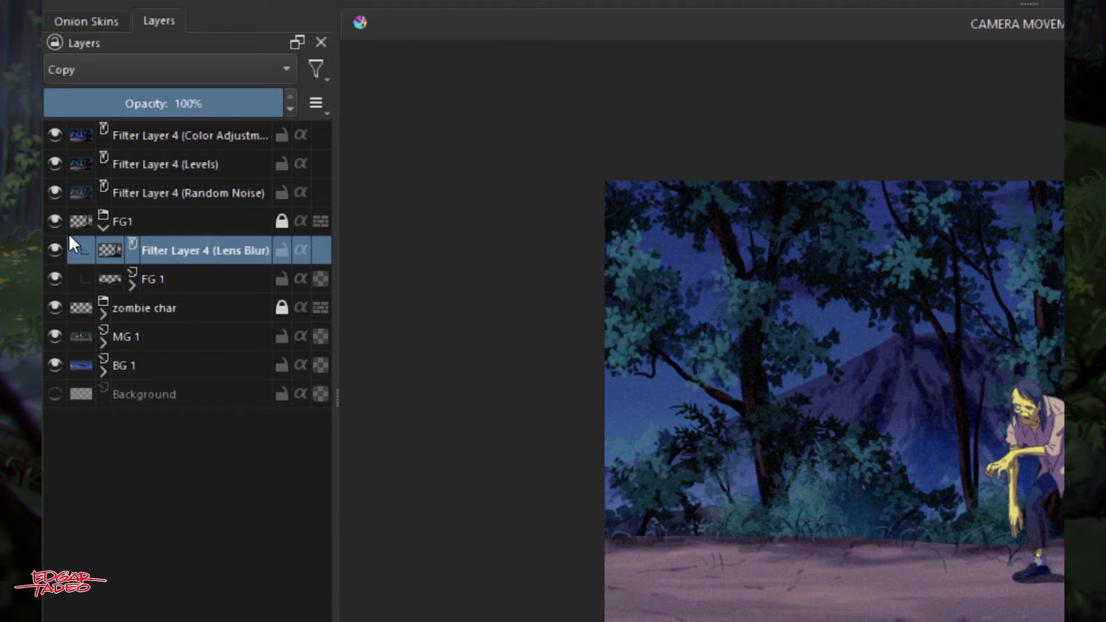
drag(52, 193, 54, 130)
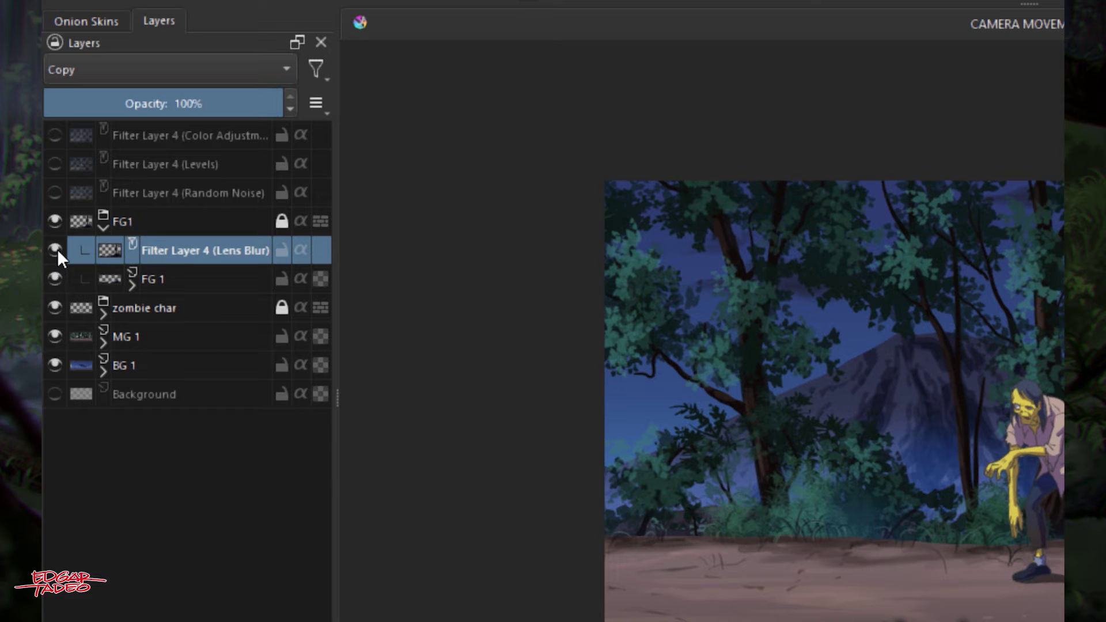
click(57, 249)
click(57, 249)
click(57, 249)
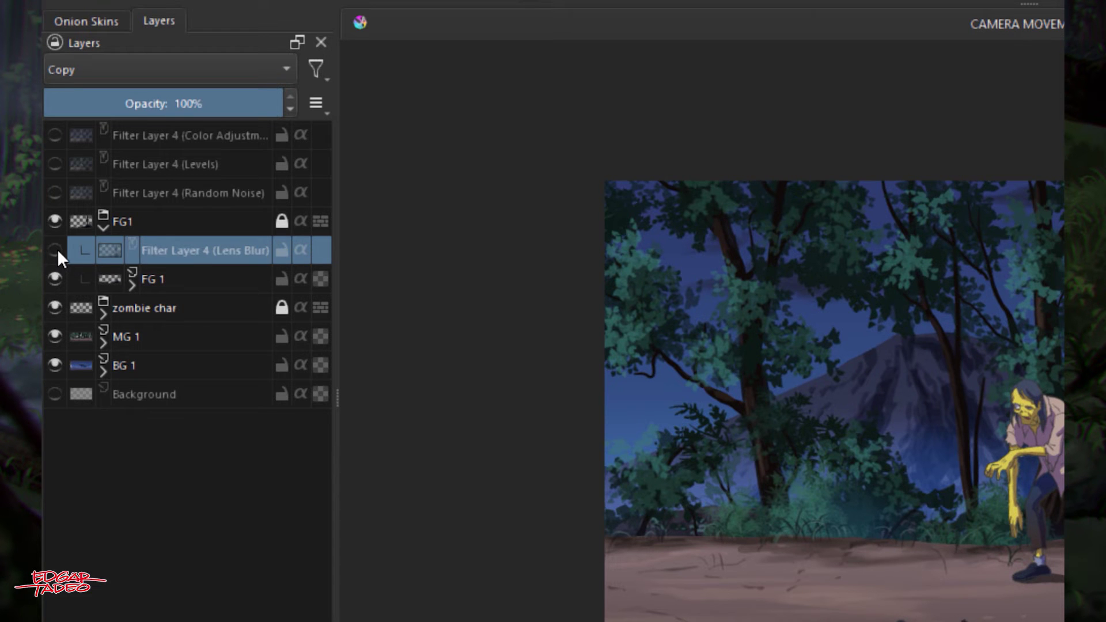
click(57, 249)
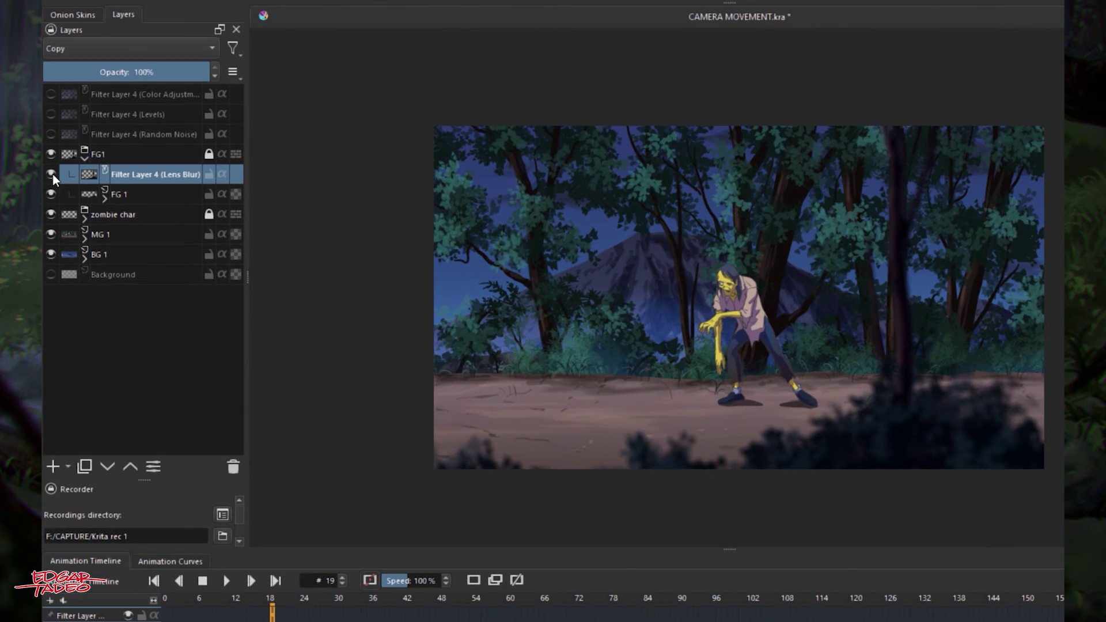
click(53, 174)
click(53, 174)
click(53, 174)
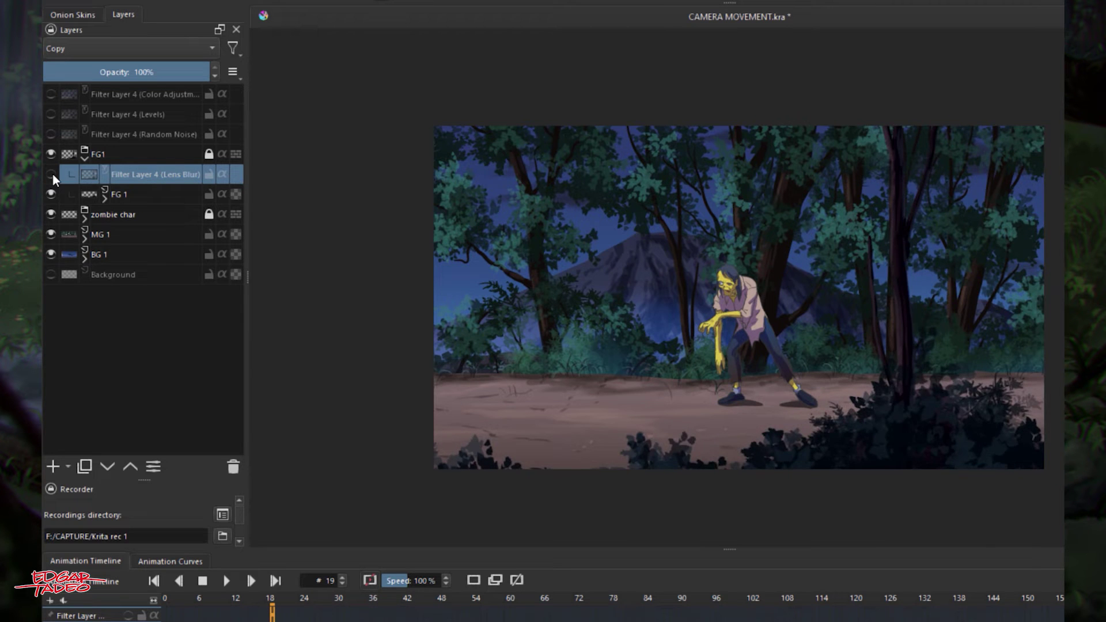
click(53, 174)
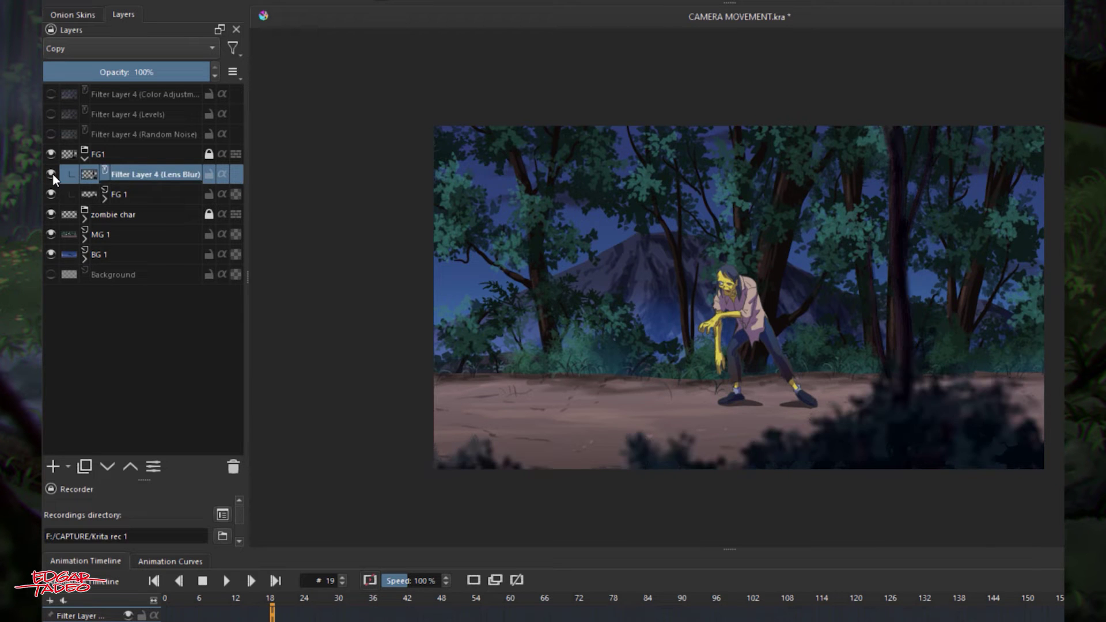
Collapse the FG1 group and show the Random Noise, Levels and Color Adjustment filter layers again
click(84, 158)
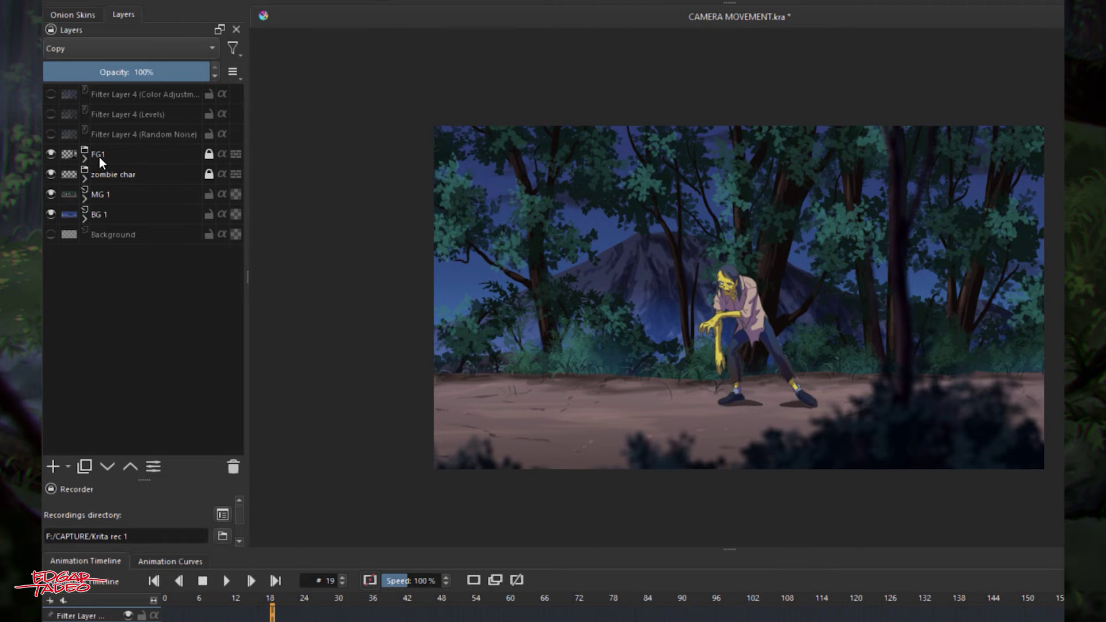
click(51, 134)
click(51, 114)
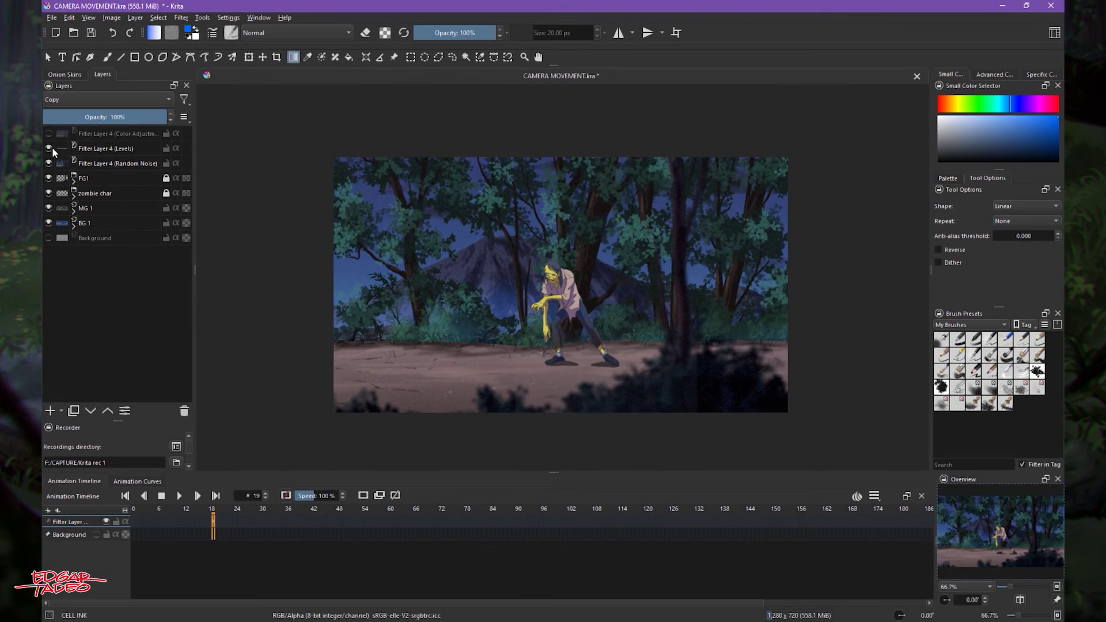
click(51, 135)
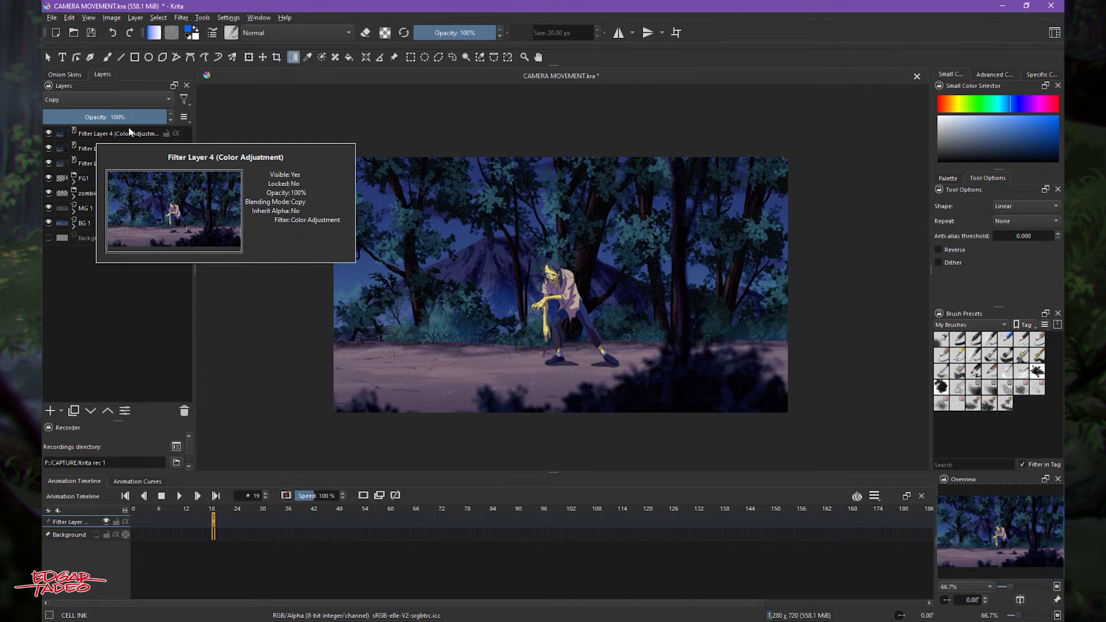
Group all layers from the Color Adjustment filter down to BG 1, leaving the Background layer outside
mouse_move(99, 229)
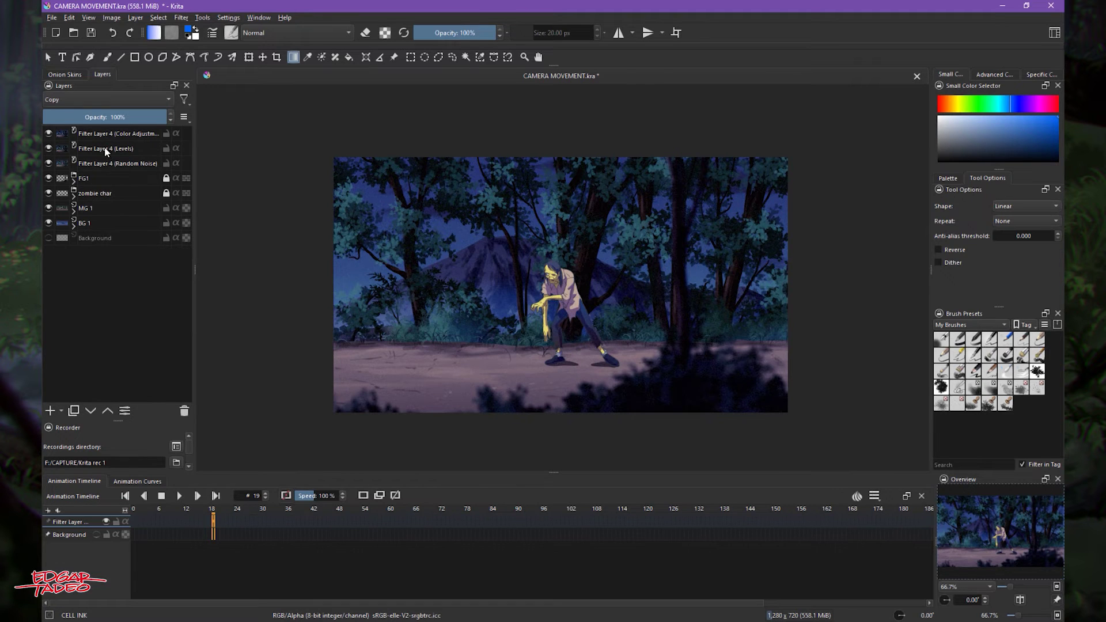
mouse_move(159, 249)
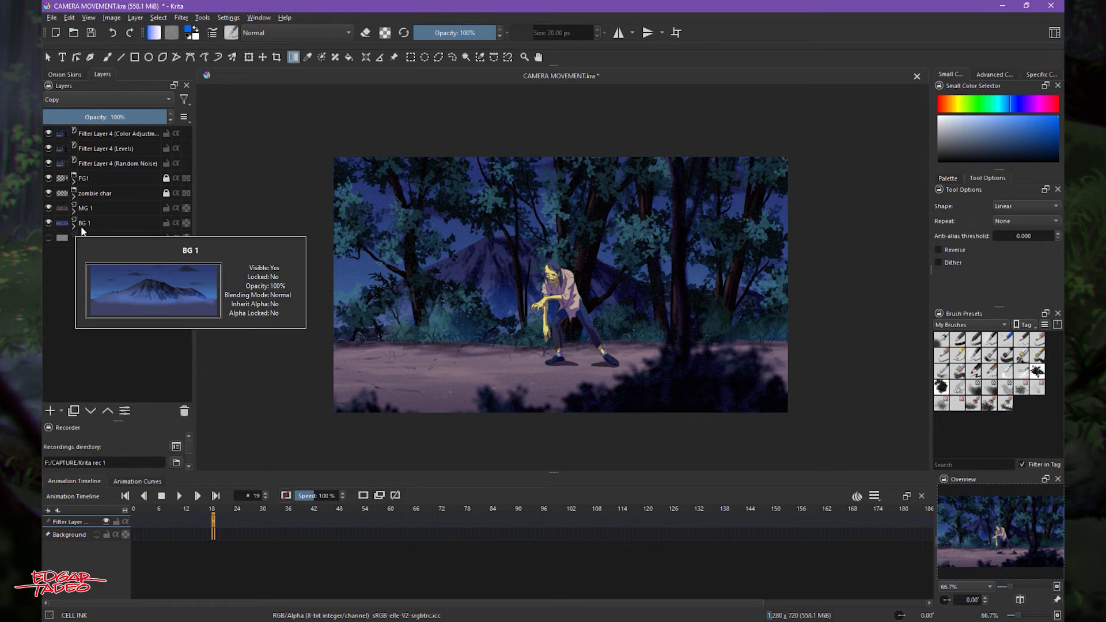
click(100, 136)
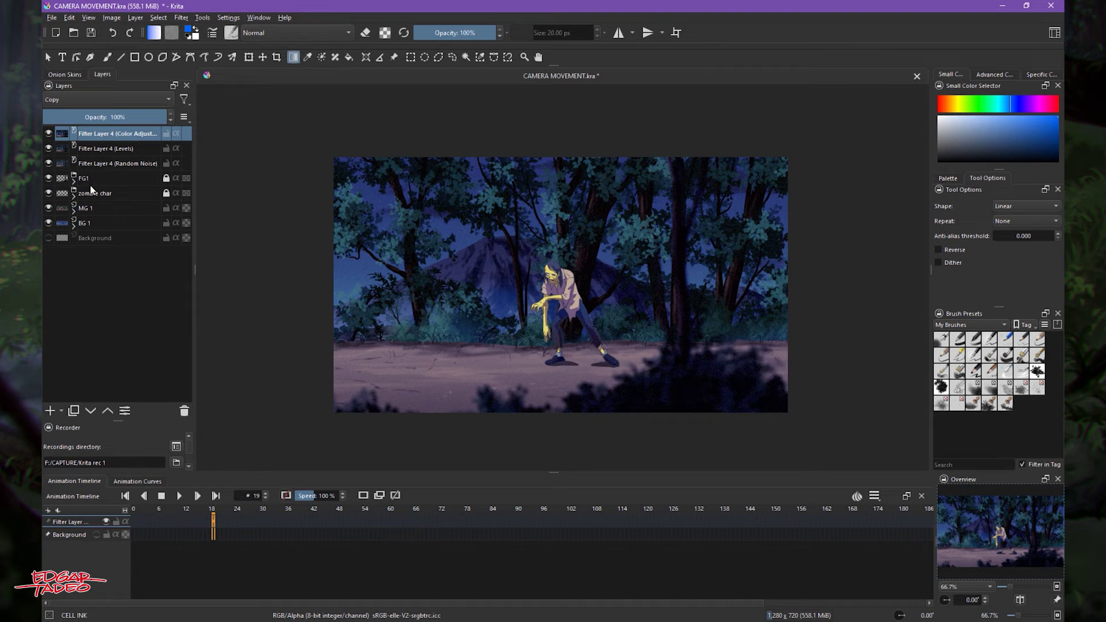
shift+click(87, 226)
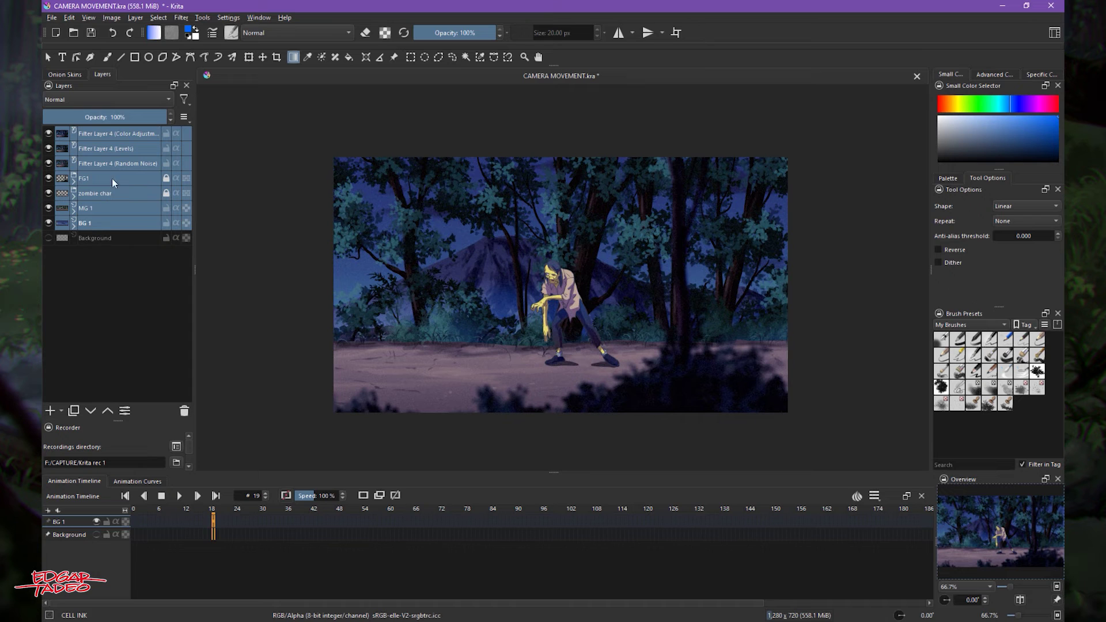
key(ctrl+g)
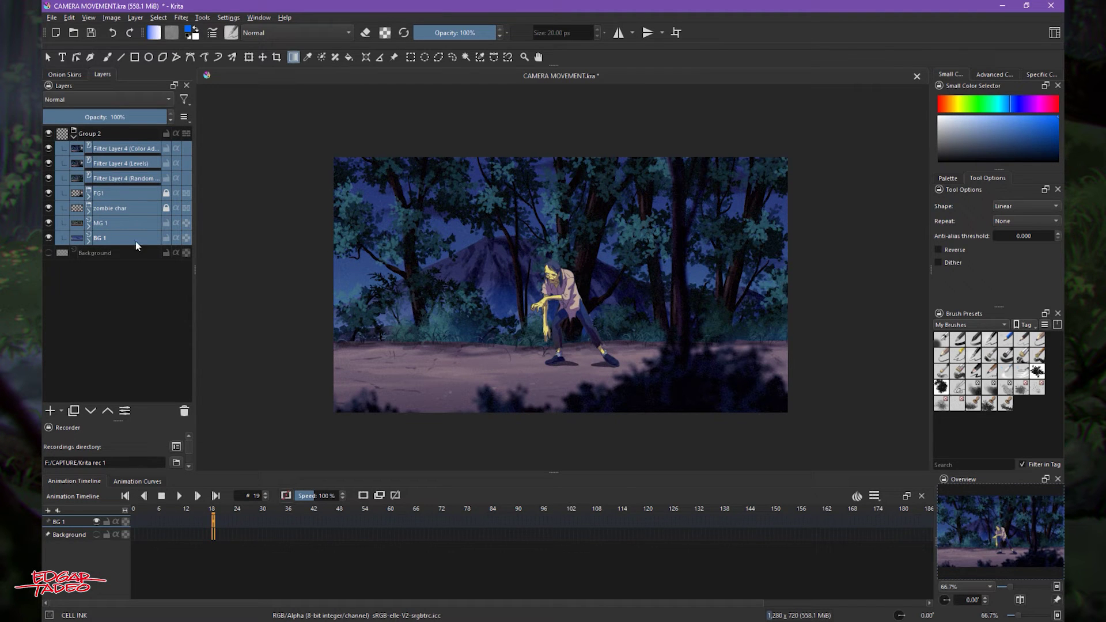
Add a transform mask to the new group holding the whole scene
click(89, 137)
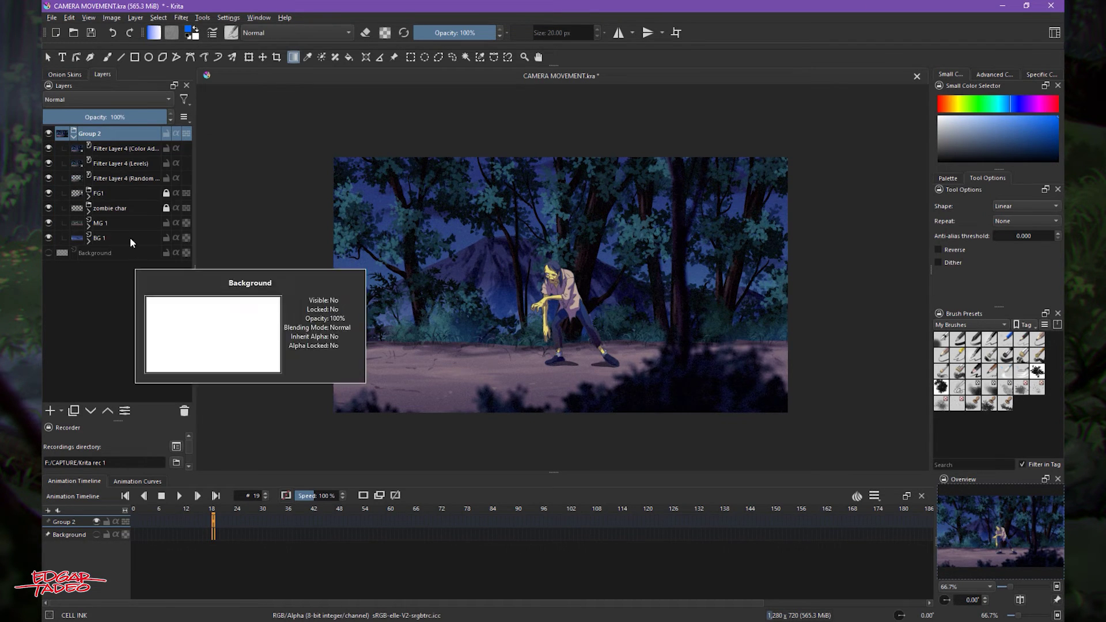
right_click(82, 133)
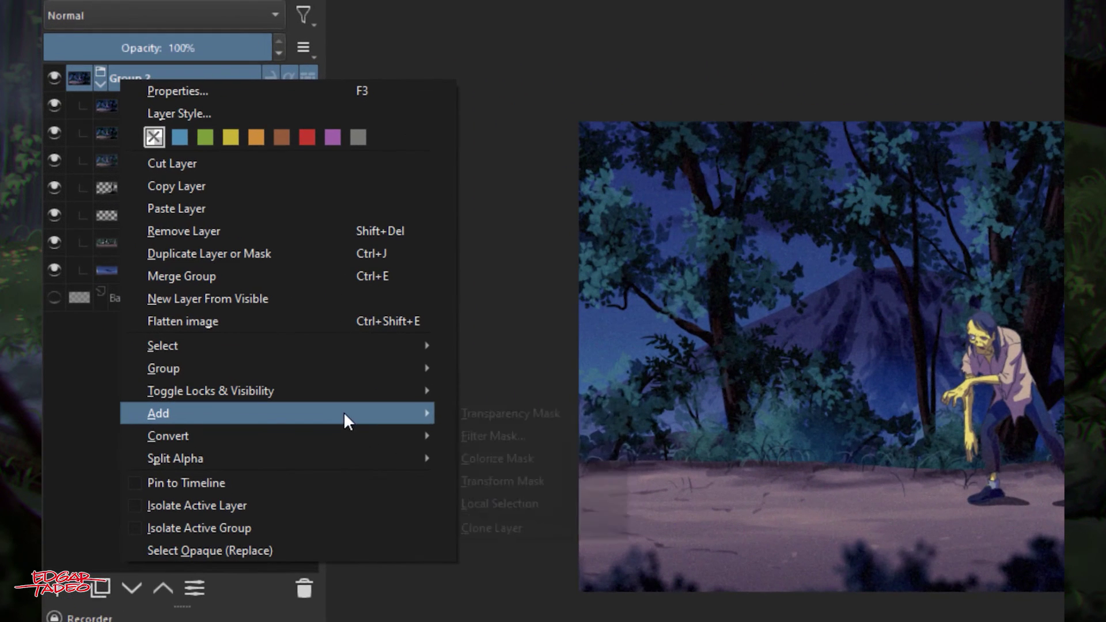
mouse_move(328, 367)
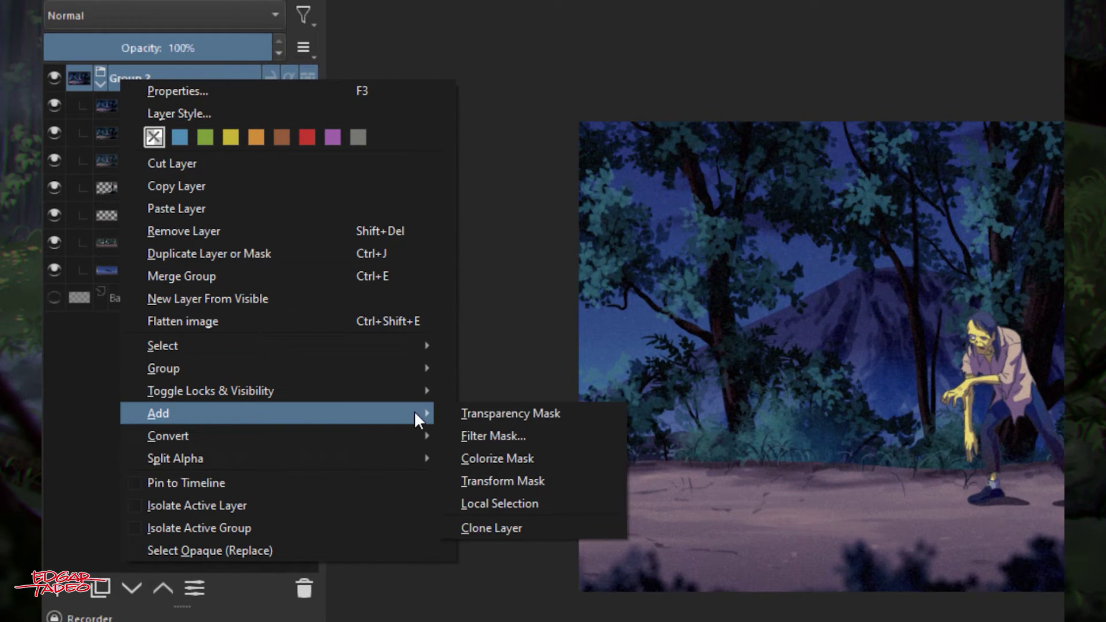
click(527, 482)
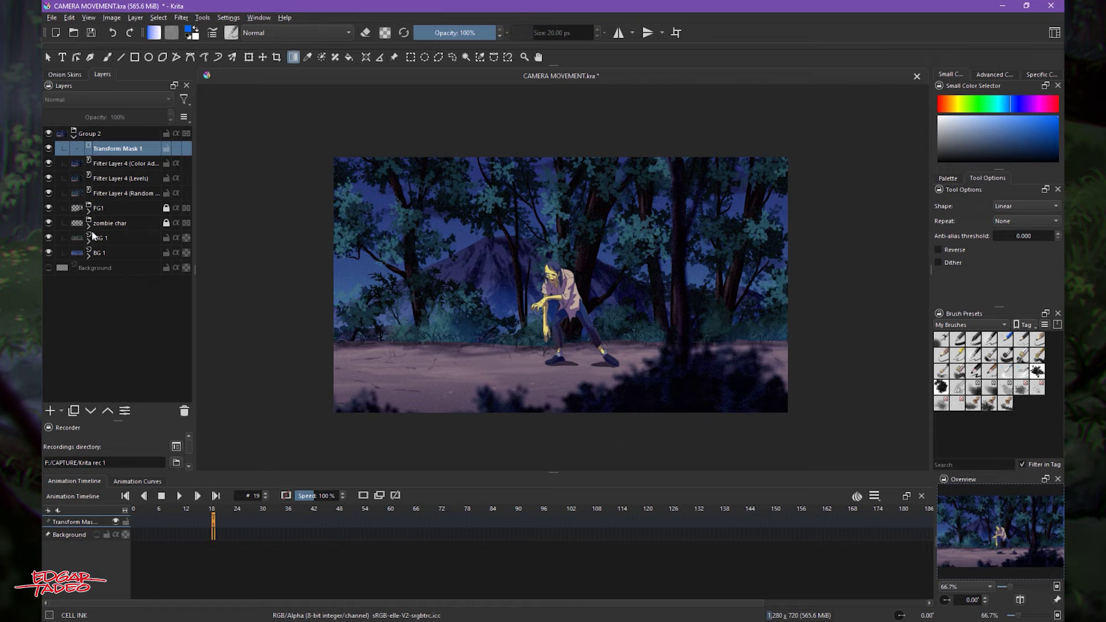
Expand zombie char, inspect Paint Layer 1's keyframes on the timeline through frame 230, and collapse the group again
drag(92, 235, 93, 236)
click(127, 242)
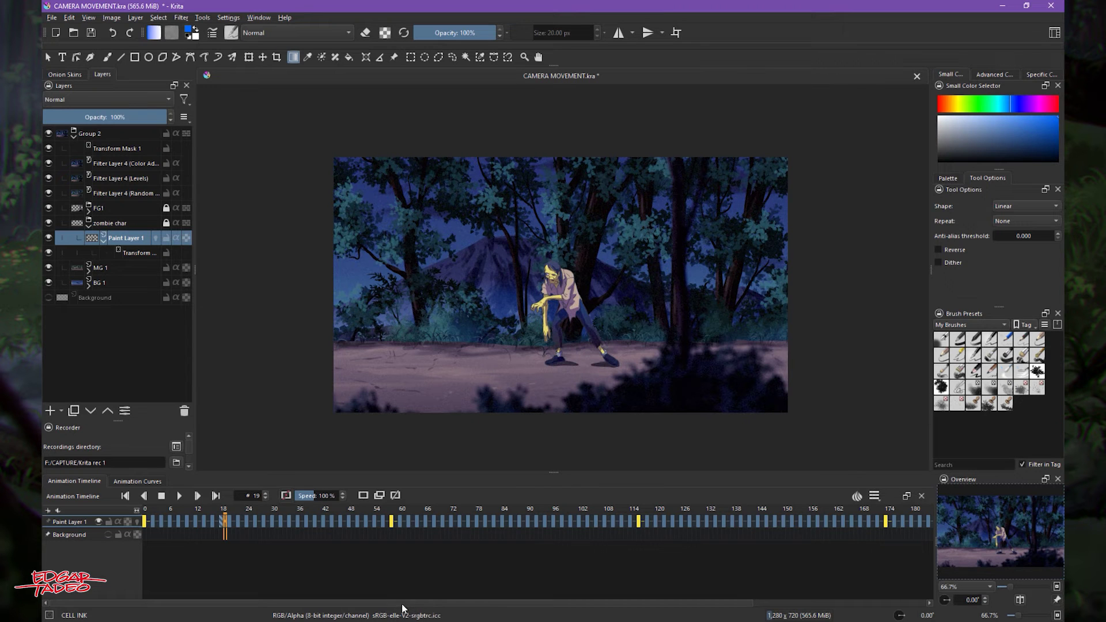
drag(484, 604, 694, 604)
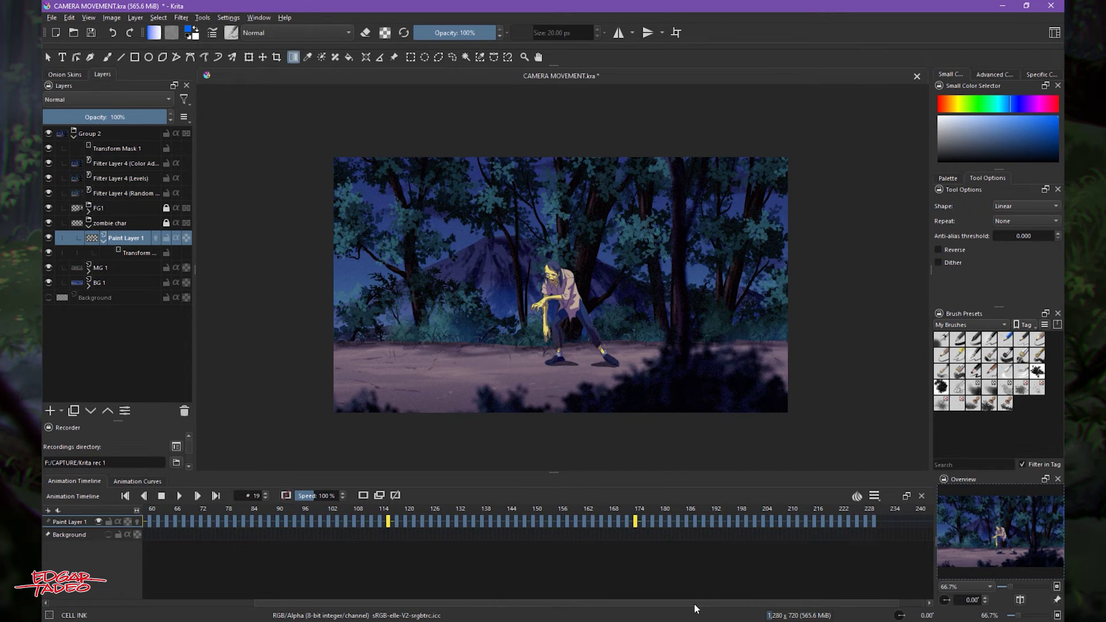
click(873, 511)
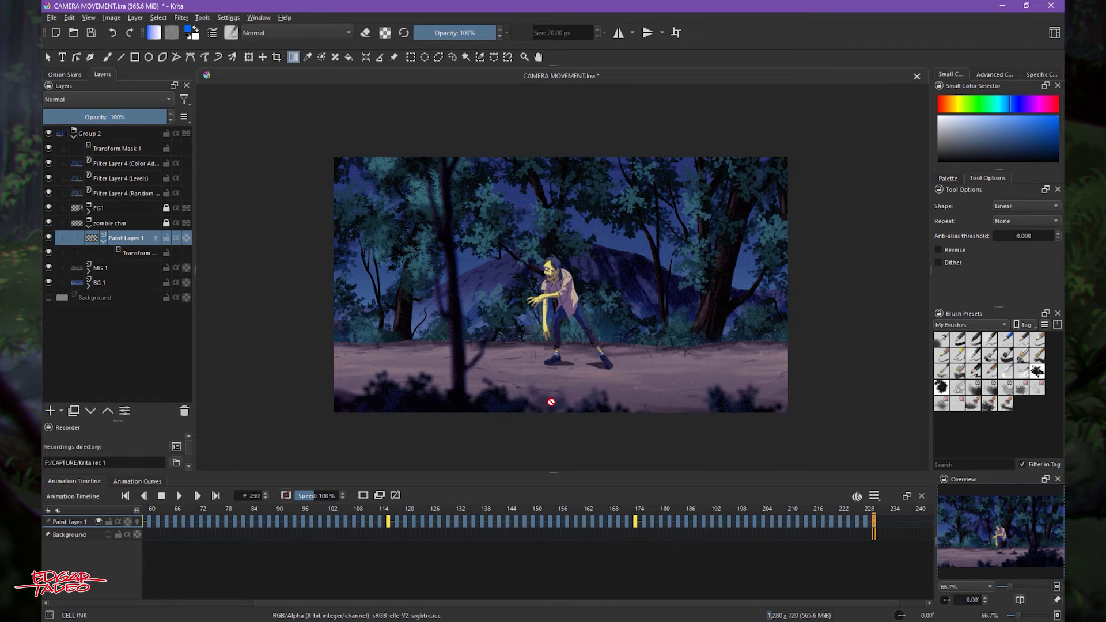
drag(359, 604, 151, 603)
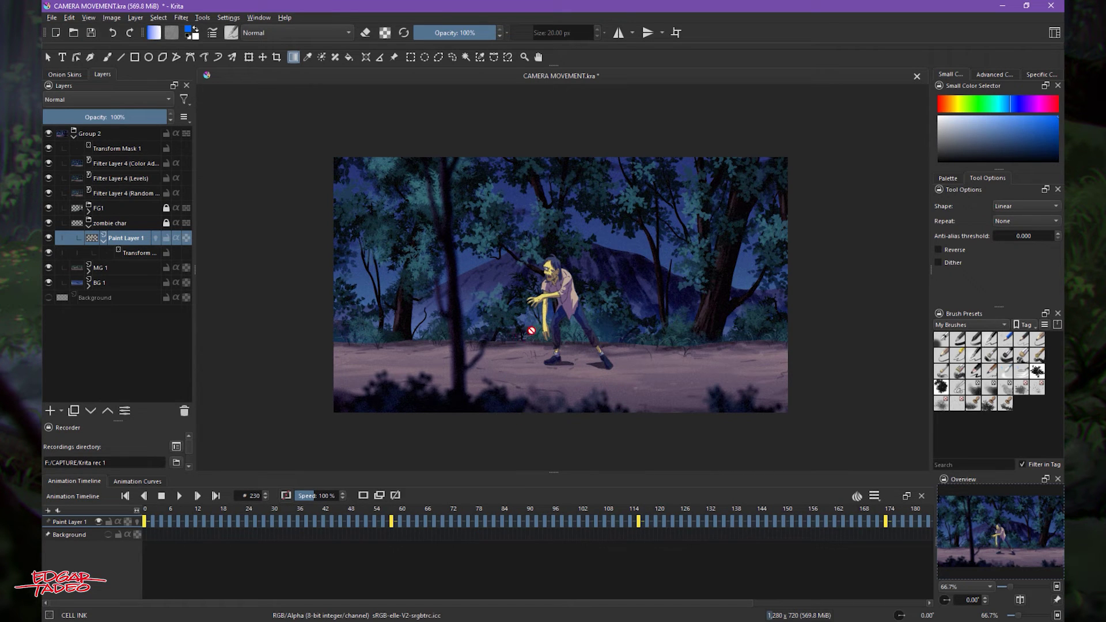
click(88, 228)
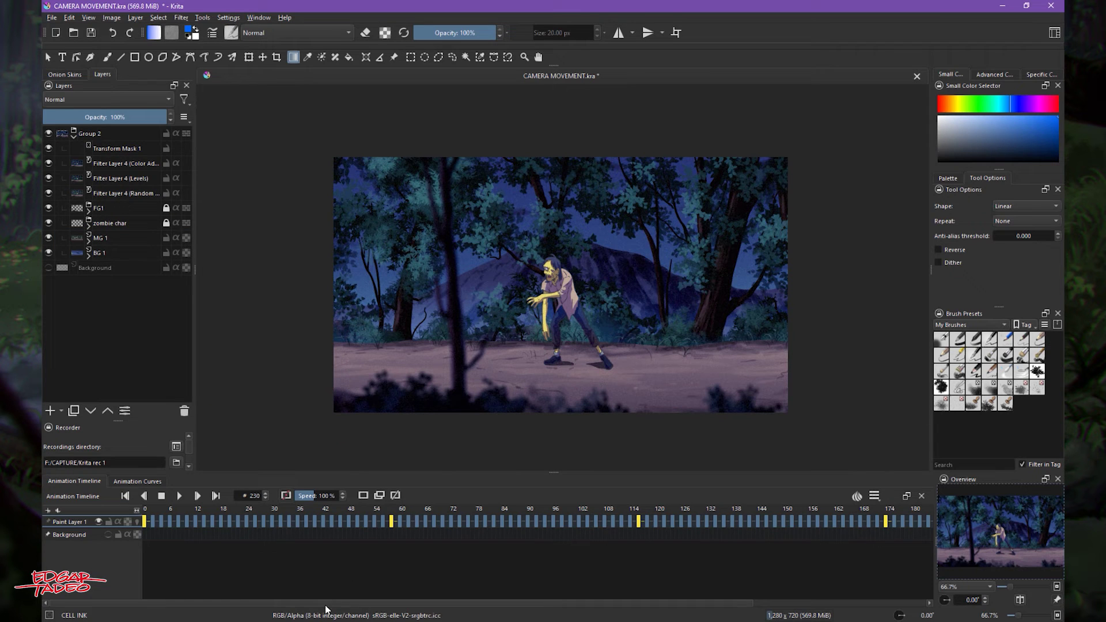
Add a keyframe for all channels of the scene group's Transform Mask 1 at frame 72 in the animation curves
click(452, 520)
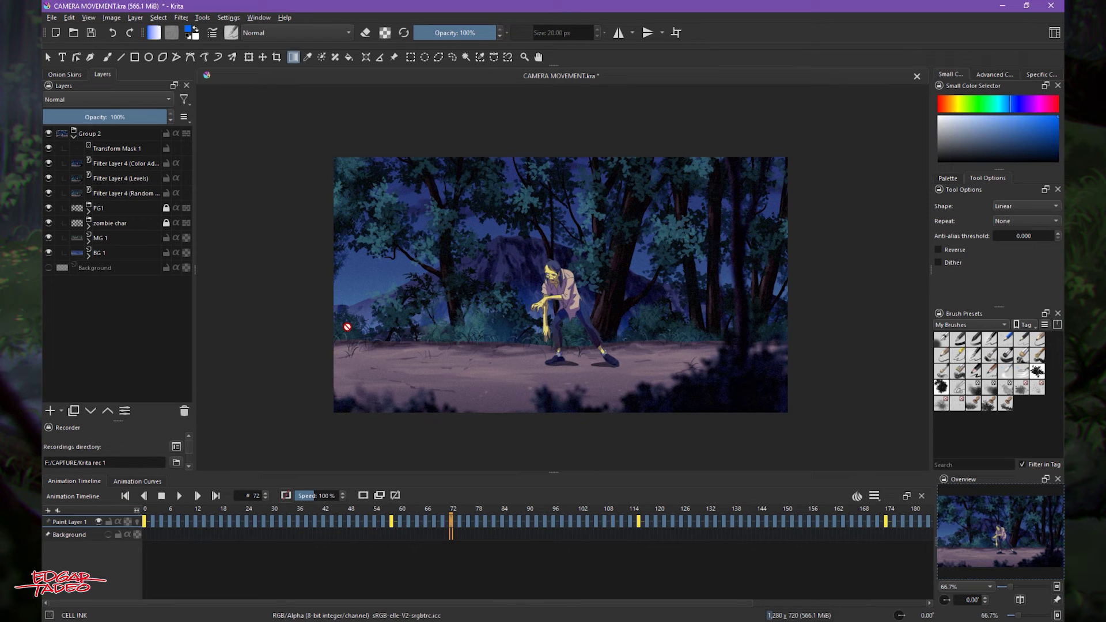
click(74, 134)
click(74, 134)
click(114, 149)
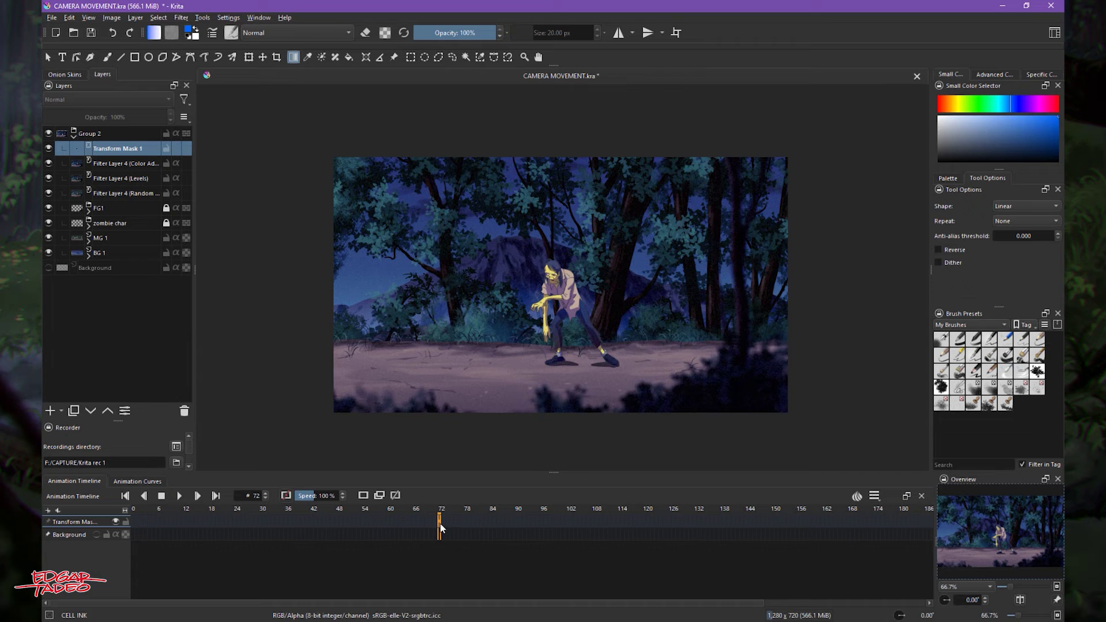
click(145, 484)
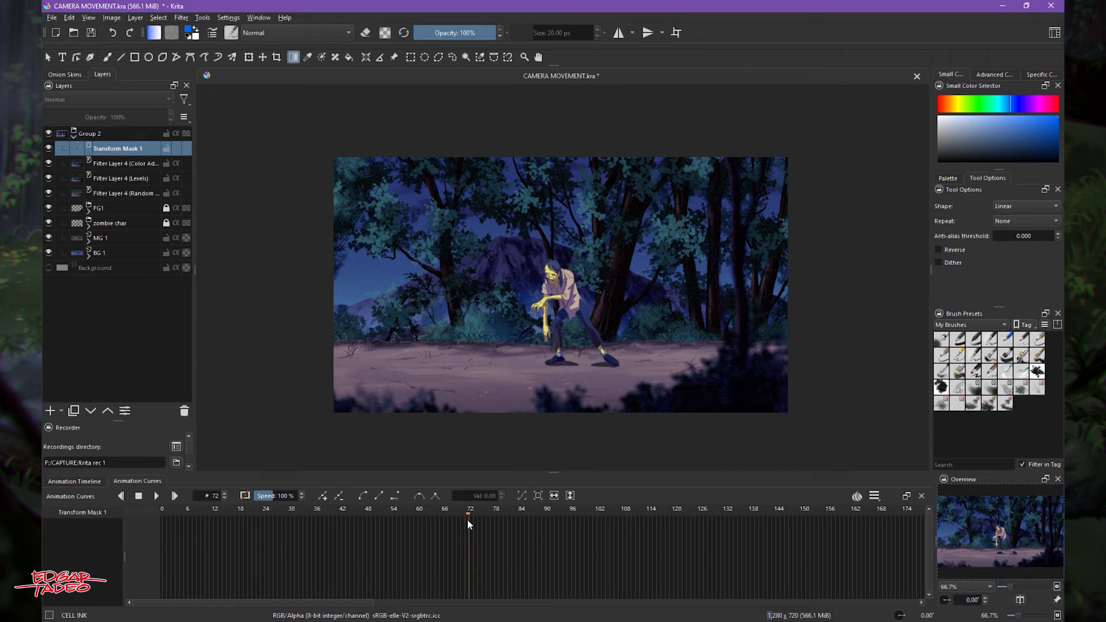
click(324, 496)
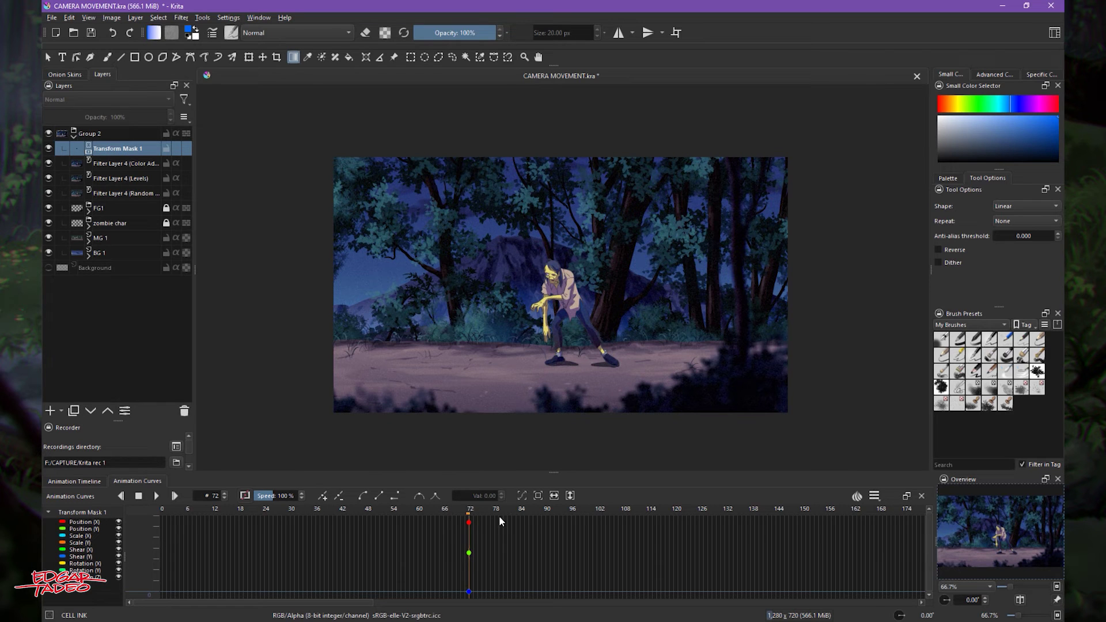
Keyframe the transform mask at frame 90 with the scene enlarged around the zombie into a close-up of its upper body
click(250, 59)
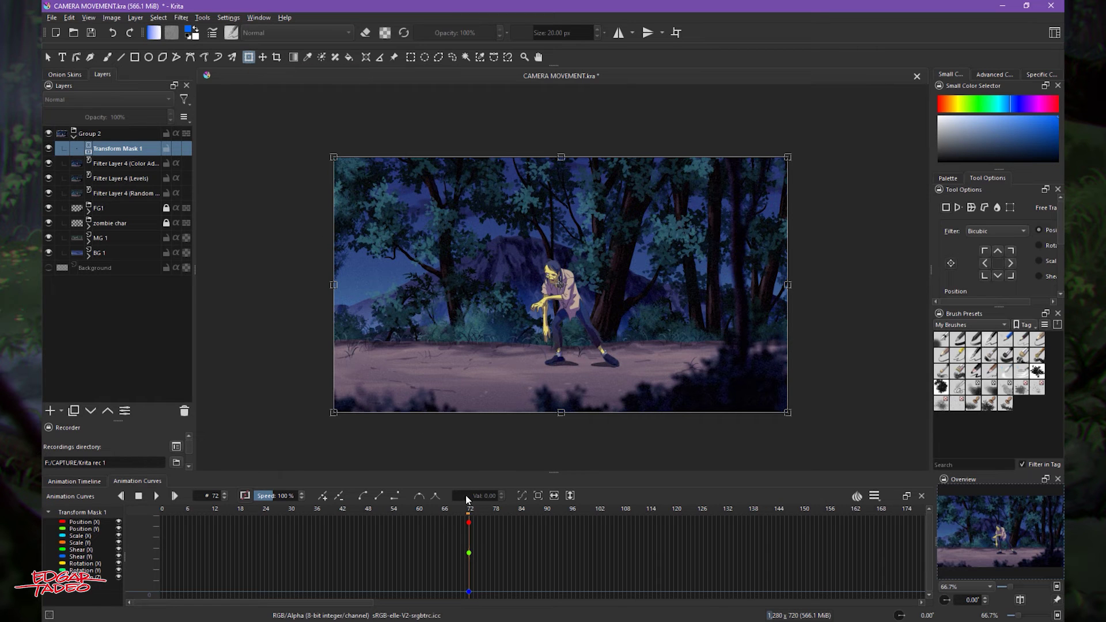
click(546, 510)
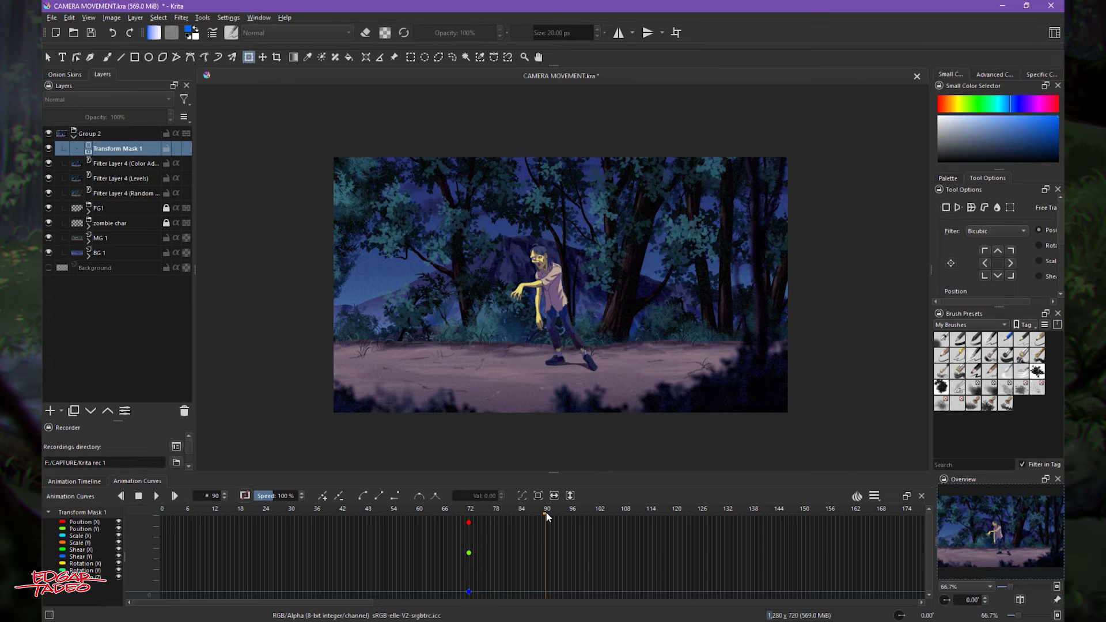
click(555, 304)
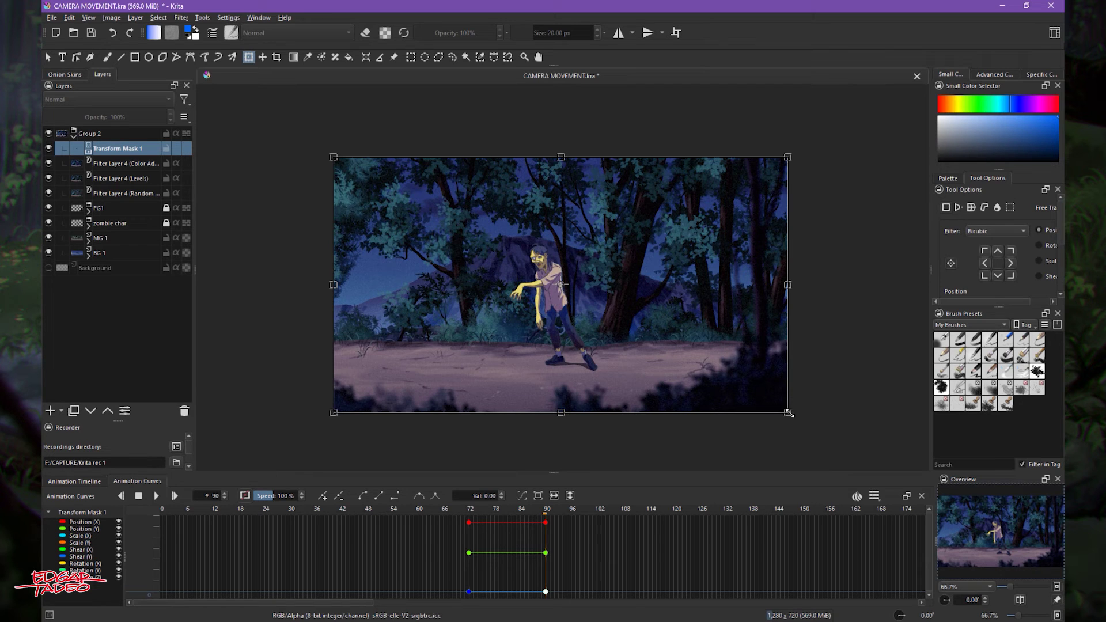
drag(789, 413, 805, 435)
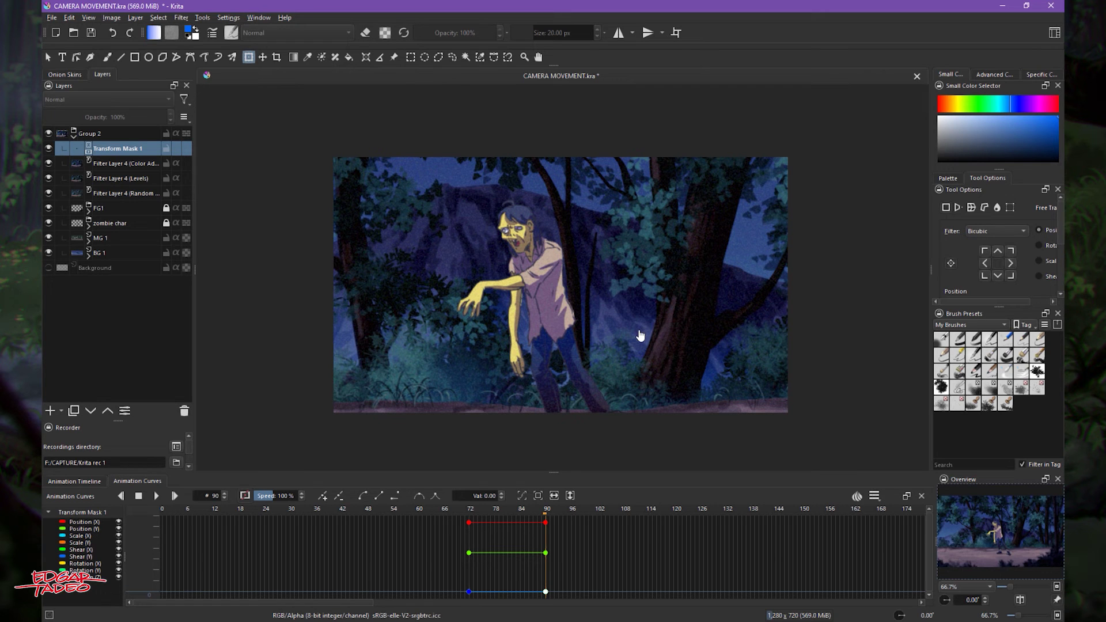
Scrub from frame 72 to frame 90 to check the zoom, and save the document
click(471, 512)
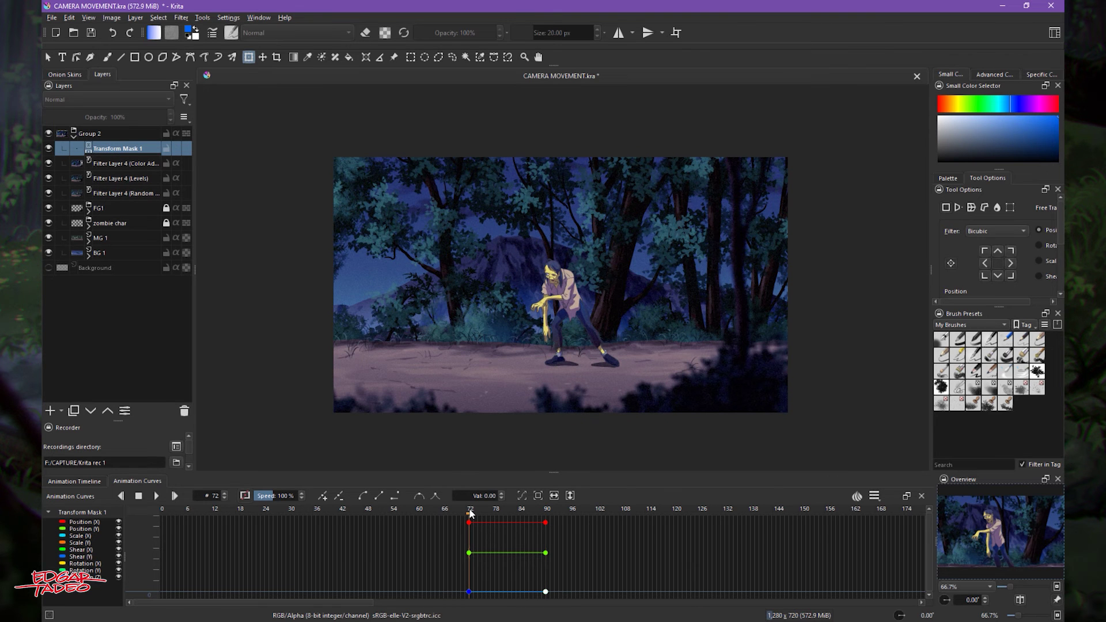
key(period)
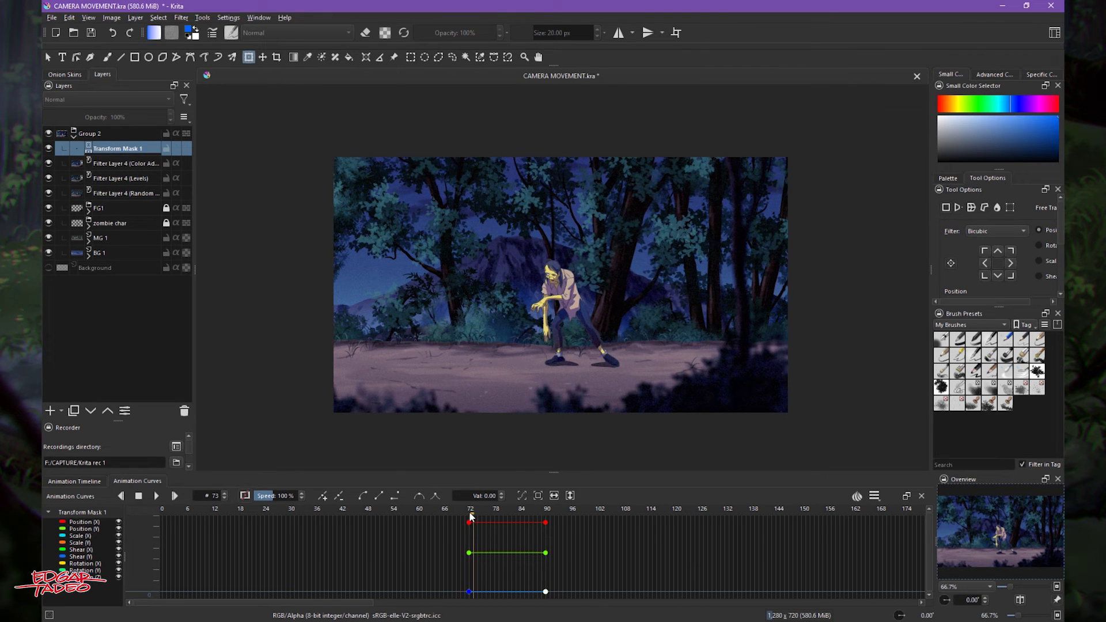
drag(474, 512, 484, 514)
drag(499, 513, 545, 521)
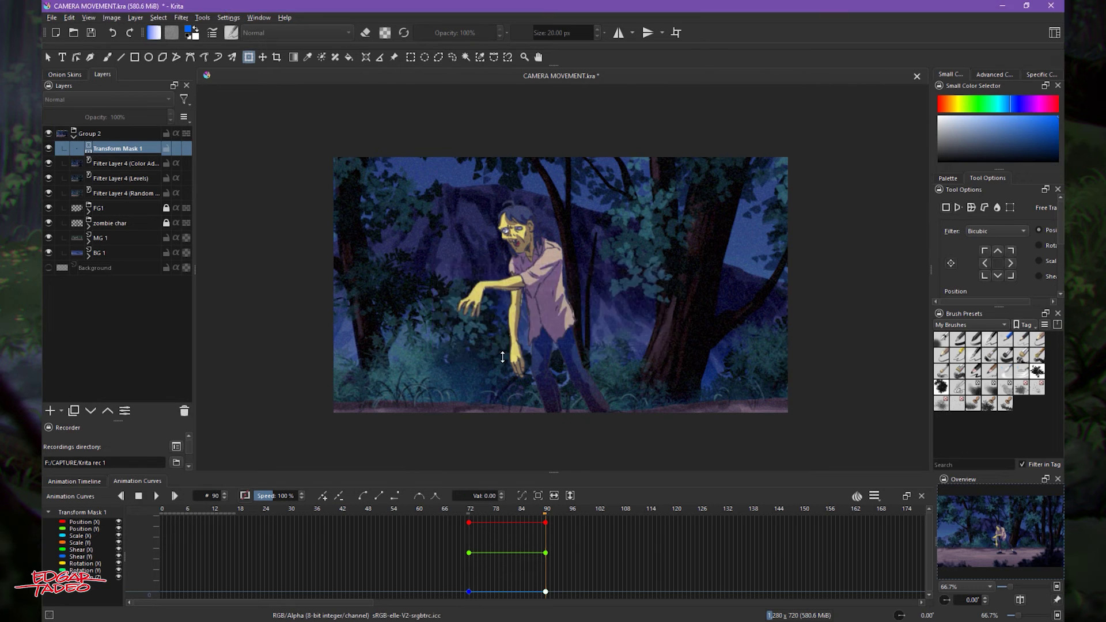
key(ctrl+s)
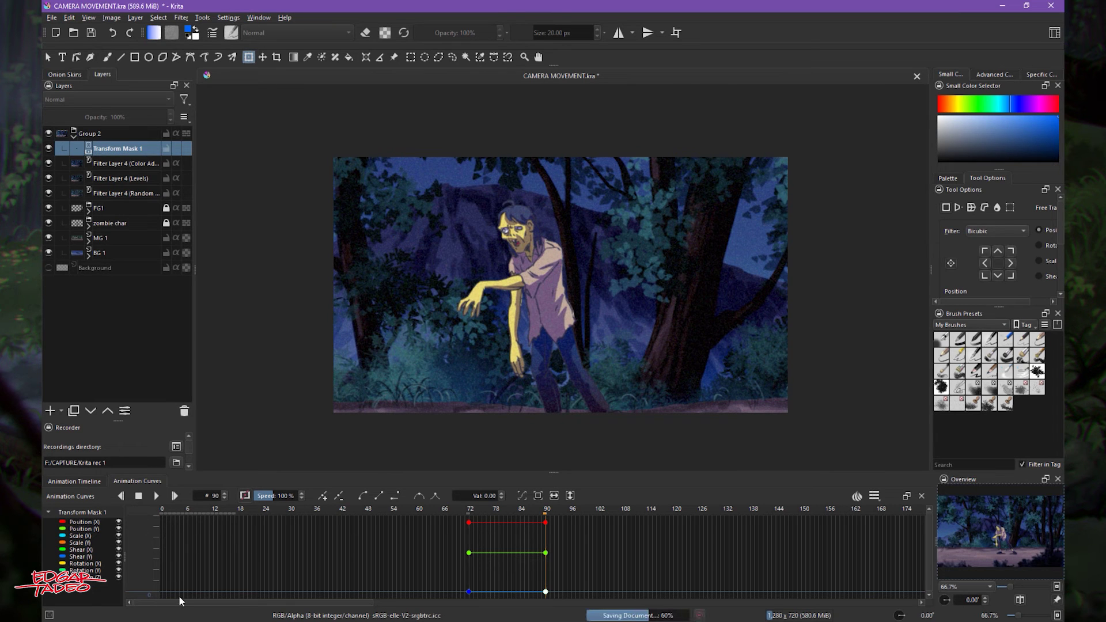
Play the animation from frame 0 to review the camera zoom, and stop the playback
click(163, 513)
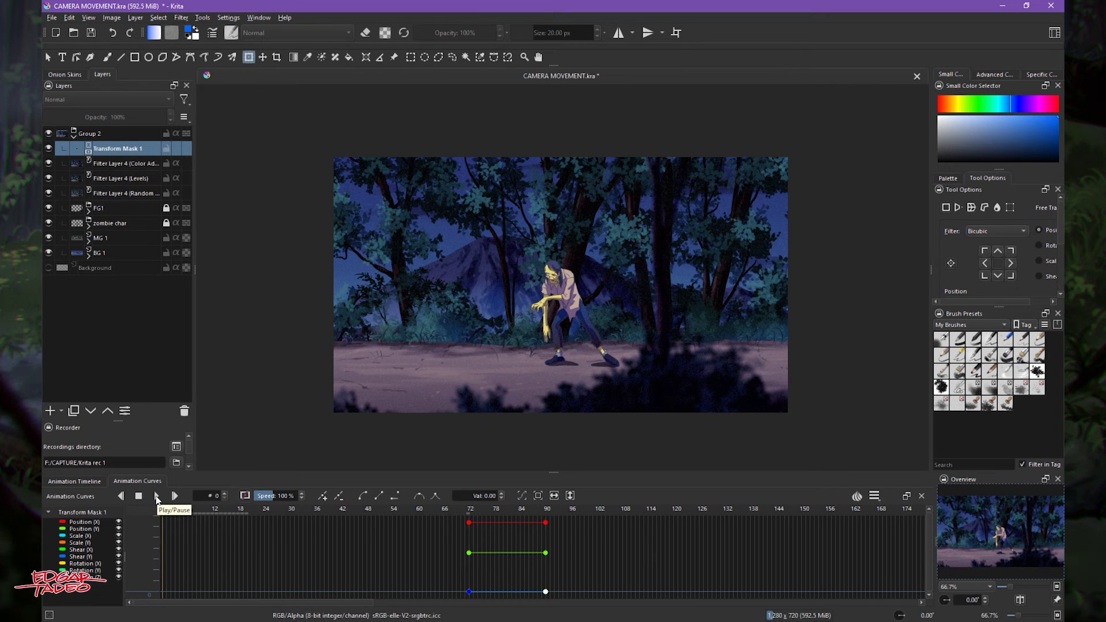
click(157, 496)
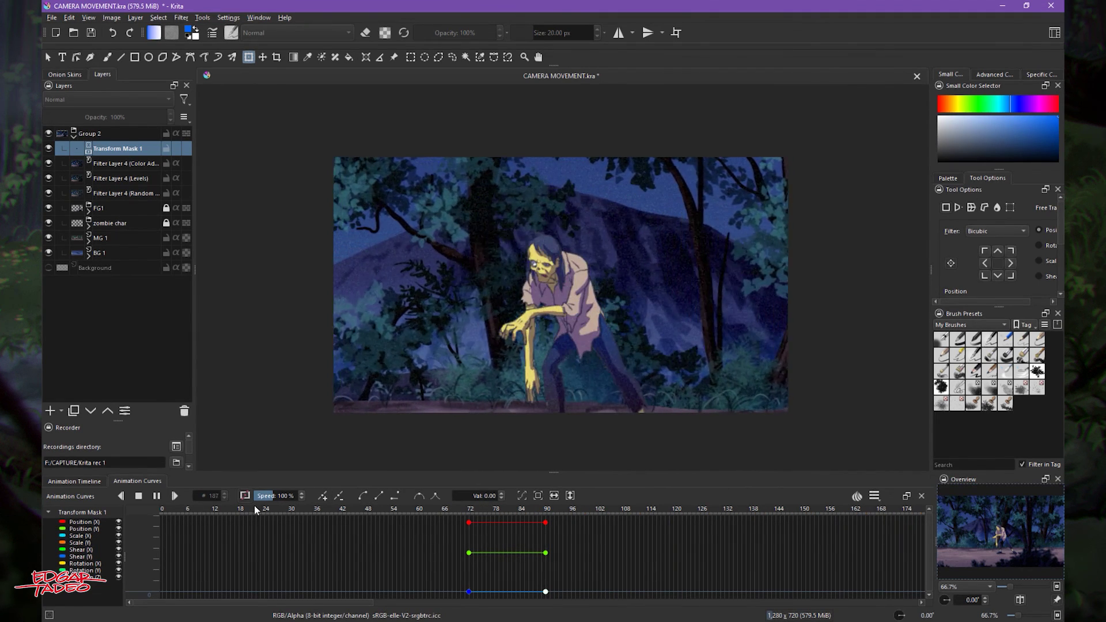
click(140, 498)
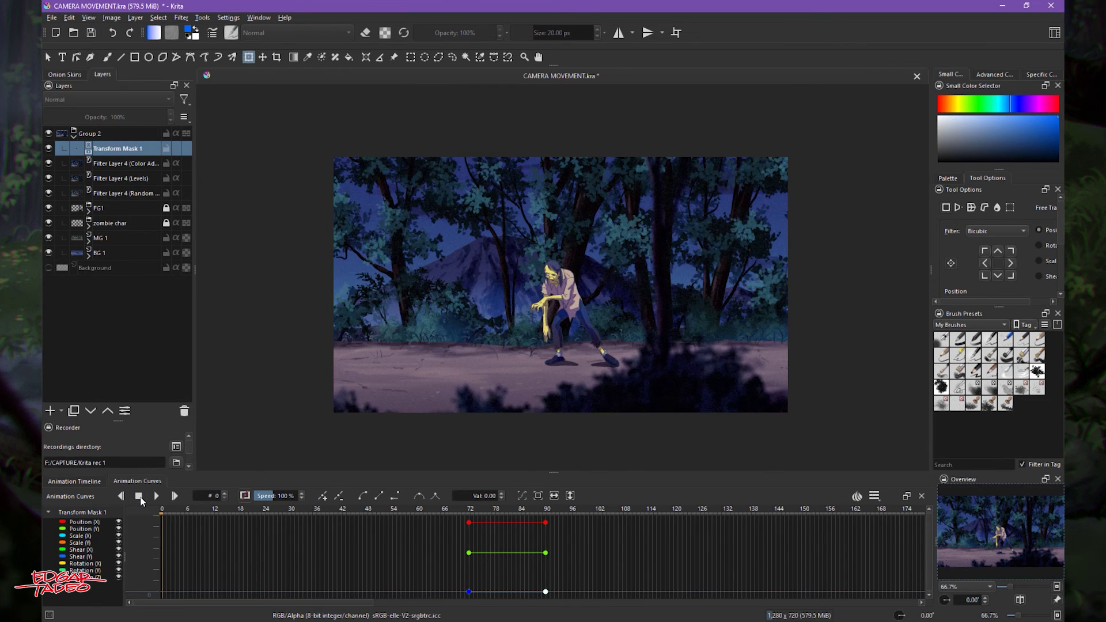
Give the Position (X) keyframe at frame 72 curved interpolation and extend its outgoing handle to about frame 79
click(468, 522)
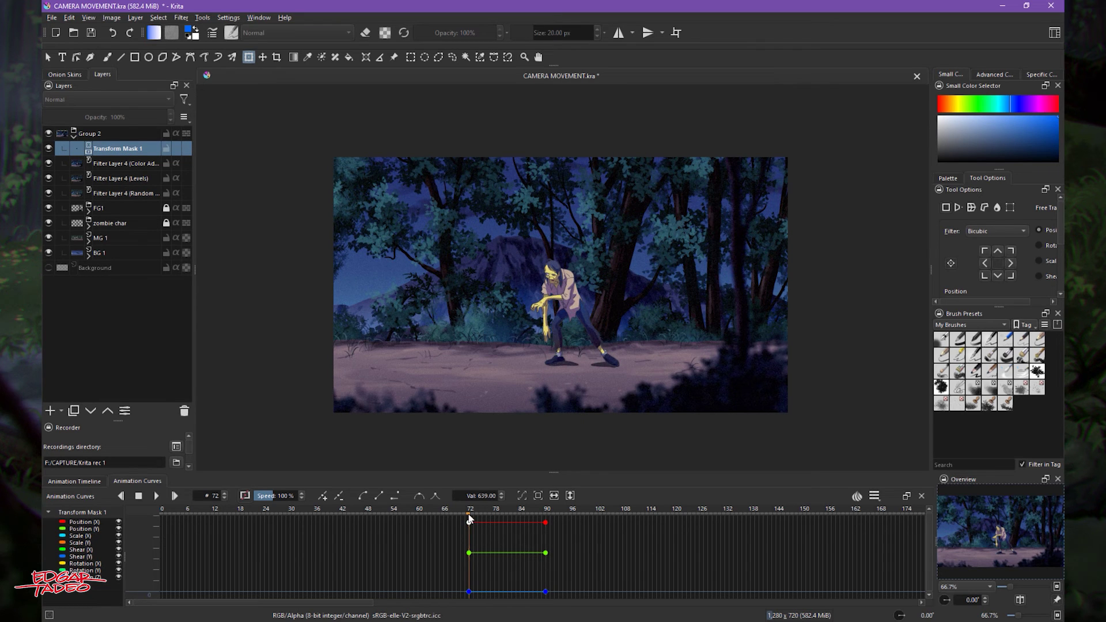
click(364, 500)
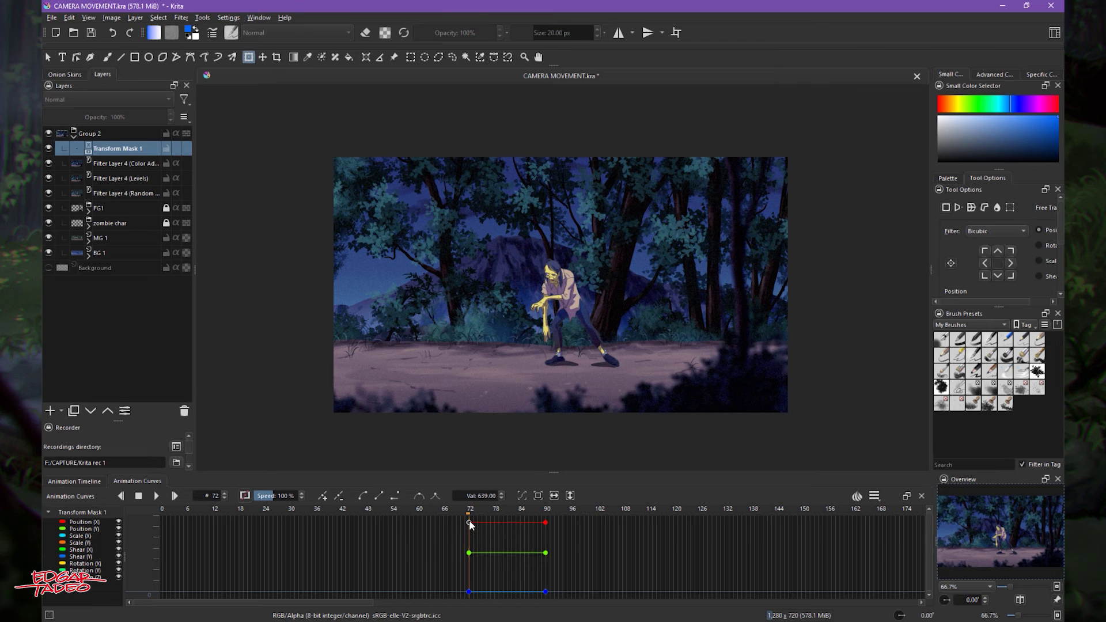
drag(482, 527, 496, 527)
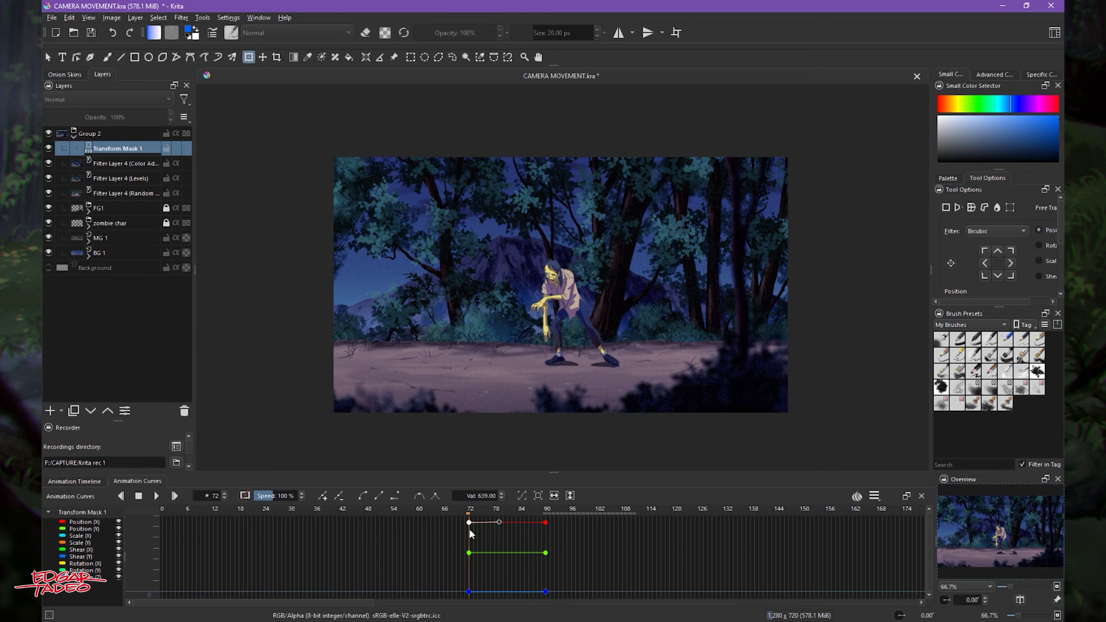
click(524, 496)
Scrub the zoom from frame 72 to 88 and the opening frames up to frame 20 to check the motion
drag(469, 514, 536, 520)
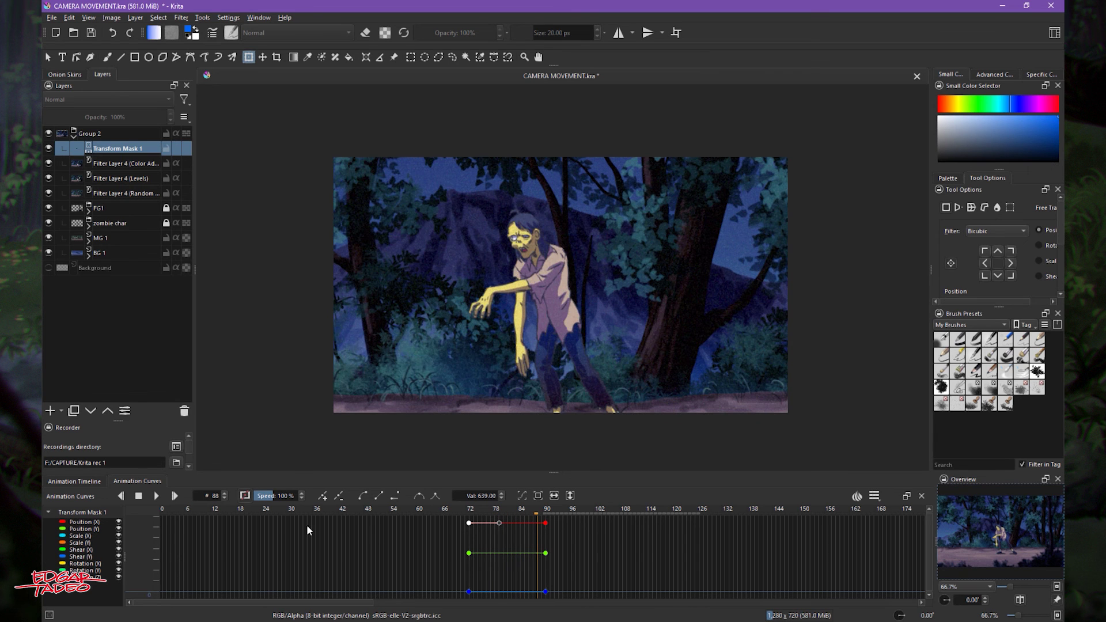
click(166, 510)
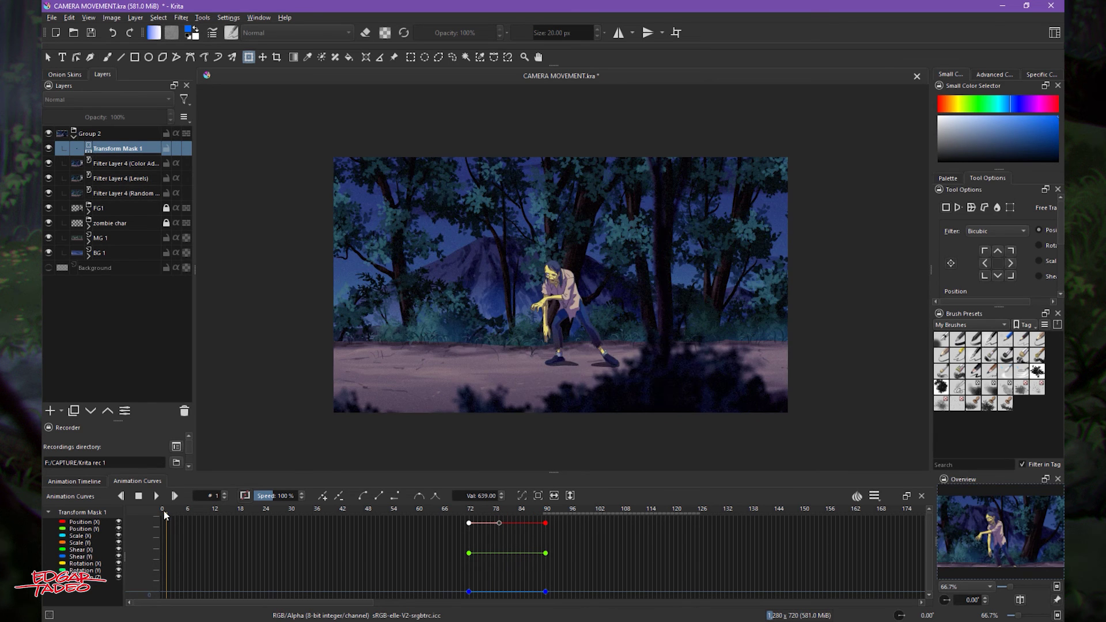
drag(169, 512, 251, 521)
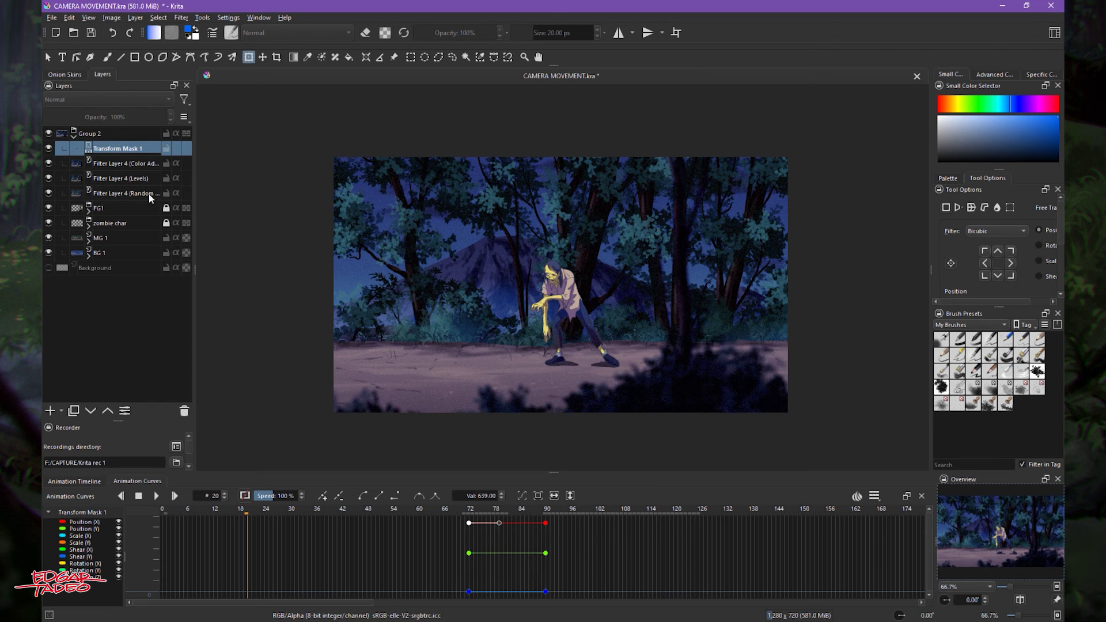
At frame 90, move the Color Adjustment, Levels and Random Noise filter layers out of Group 2, placing them above the group
drag(461, 507, 545, 518)
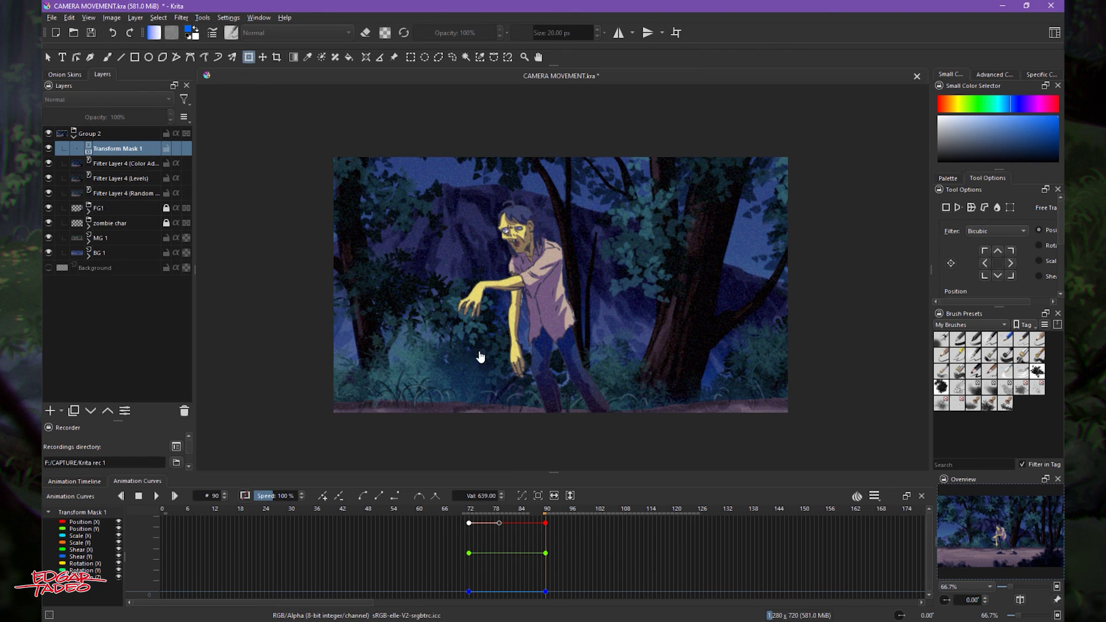
click(110, 194)
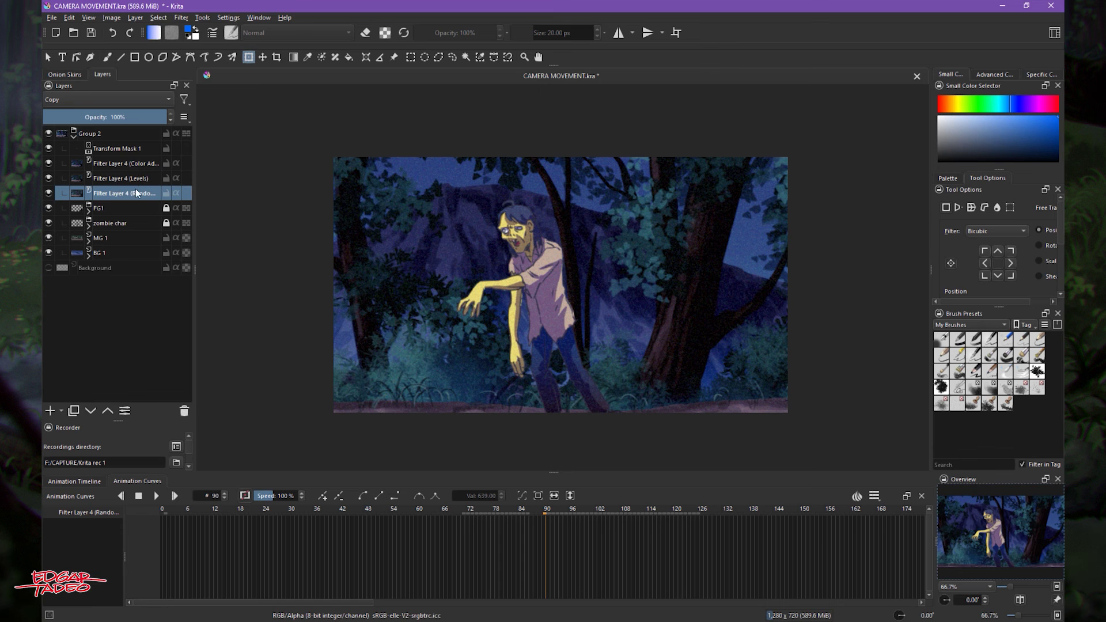
mouse_move(101, 183)
click(115, 165)
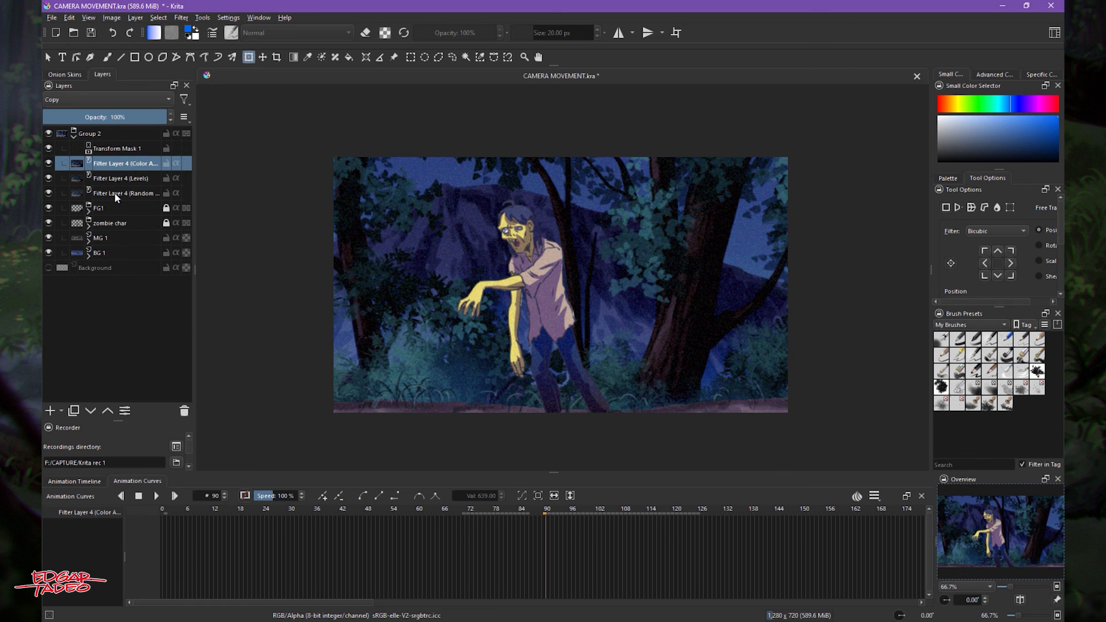
shift+click(115, 197)
click(107, 411)
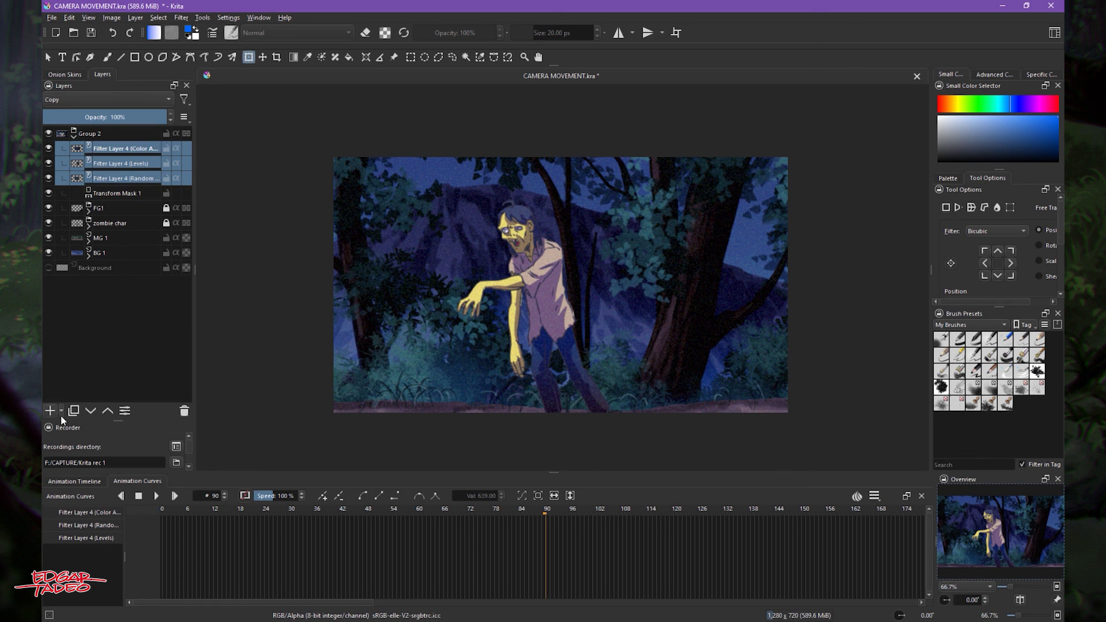
click(107, 411)
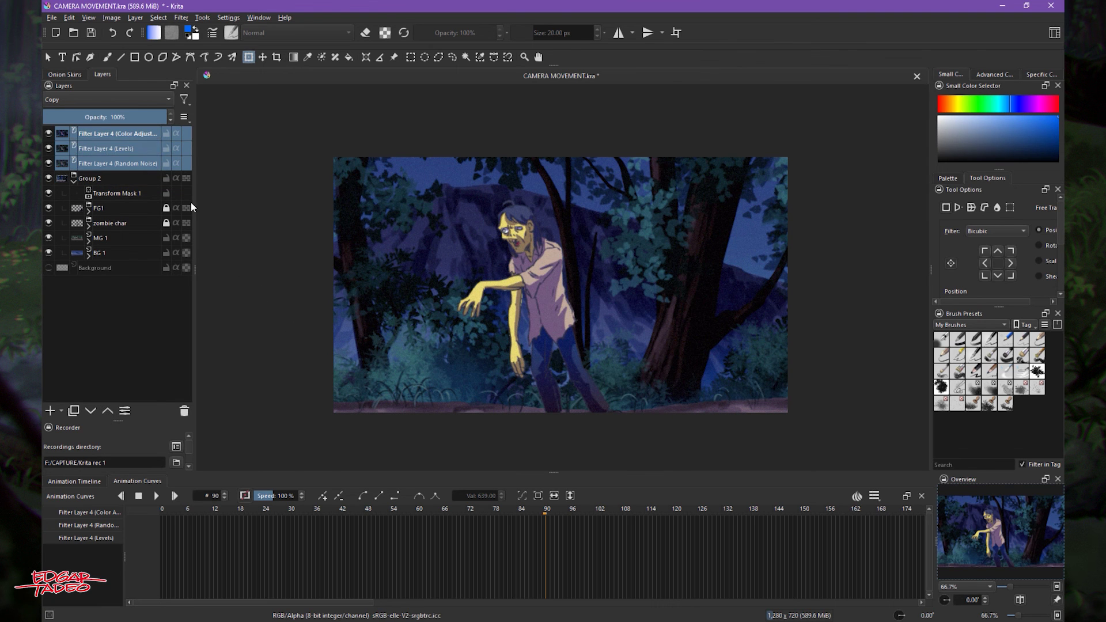
Select Group 2's transform mask and scrub from frame 70 to 90 to check the zoom, returning to frame 72
click(85, 163)
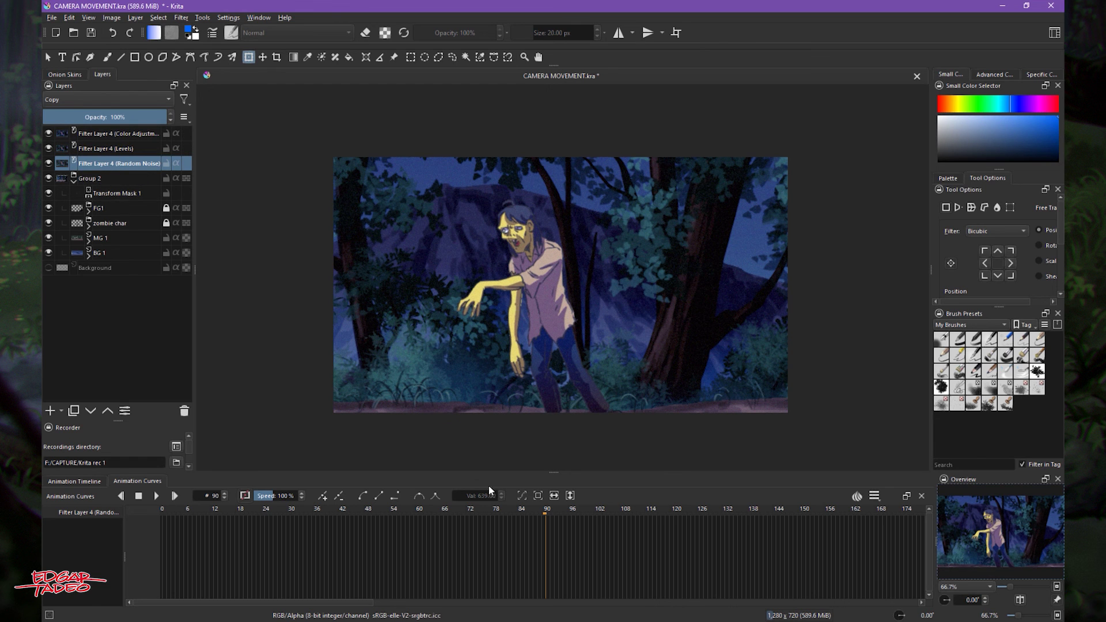
click(125, 193)
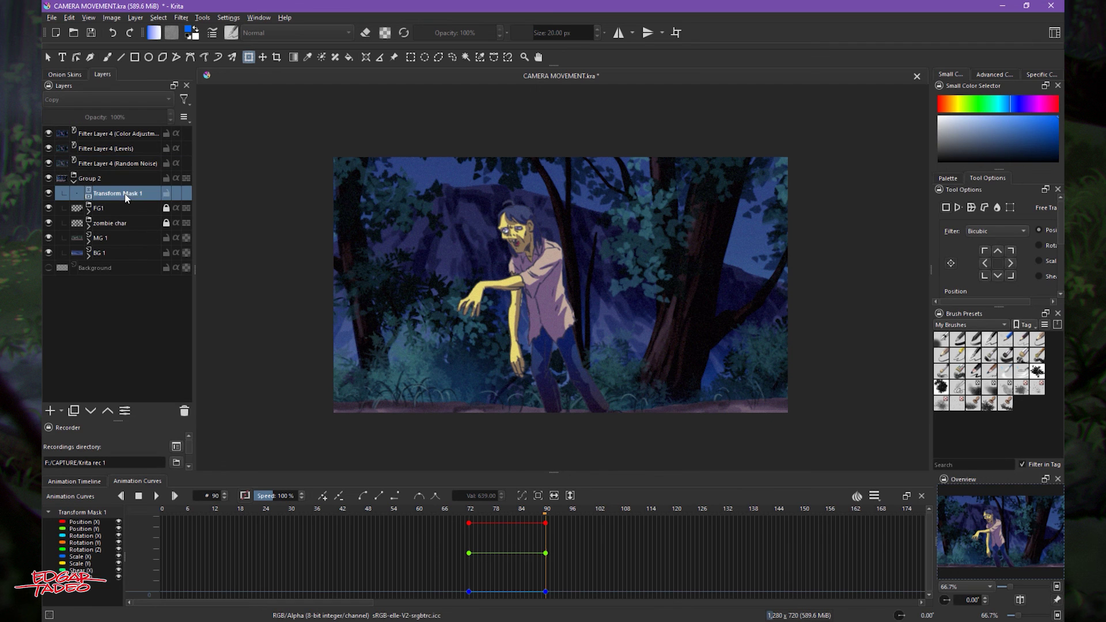
click(459, 513)
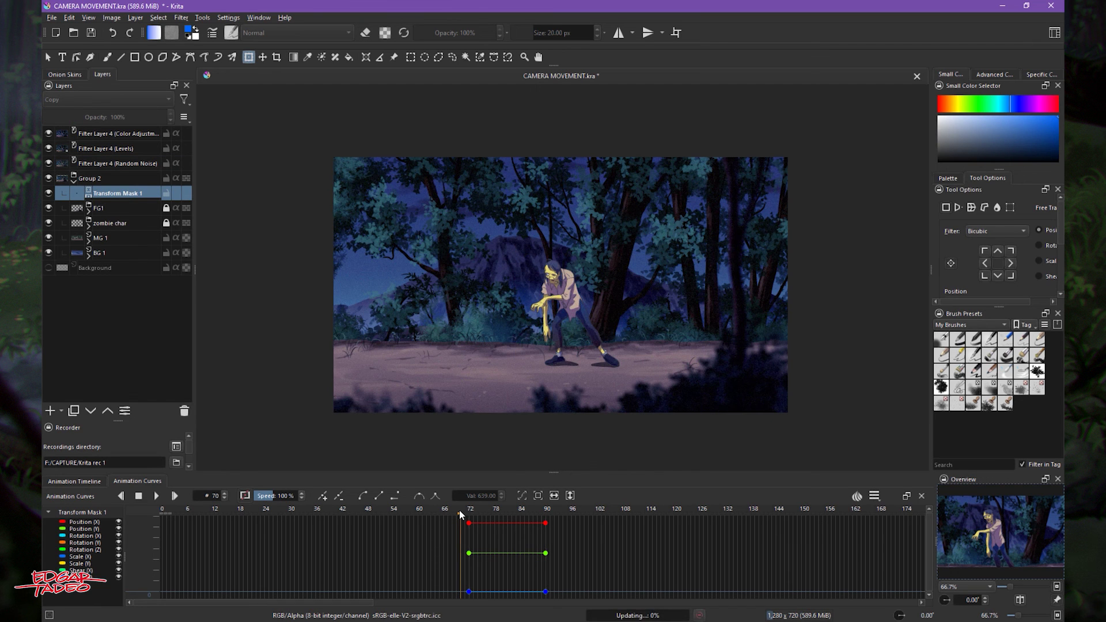
drag(466, 515, 506, 514)
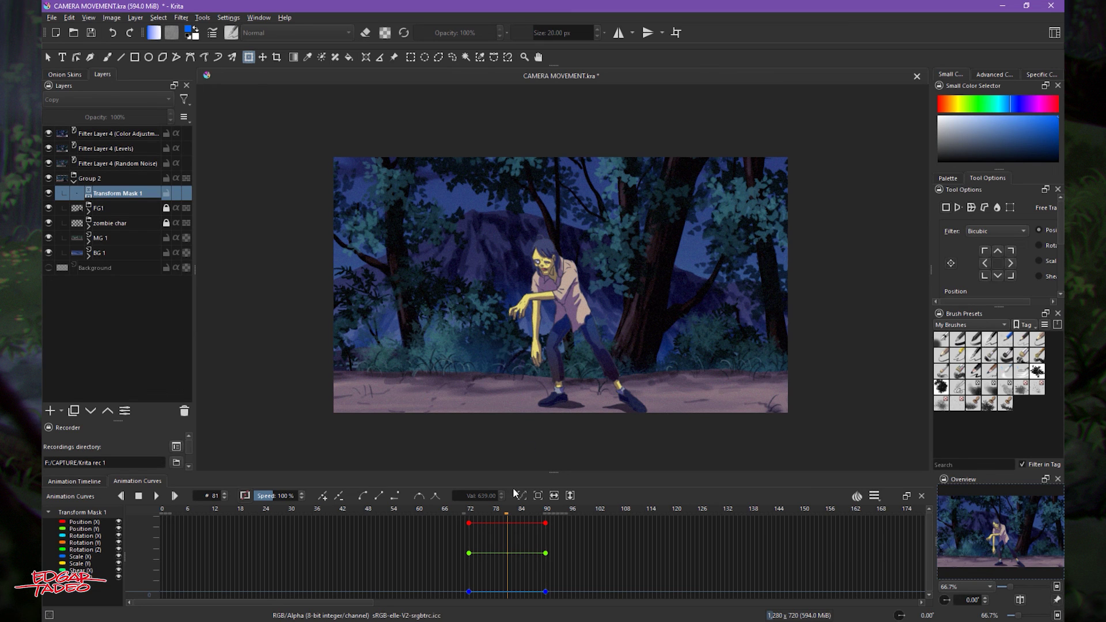
drag(507, 512, 545, 512)
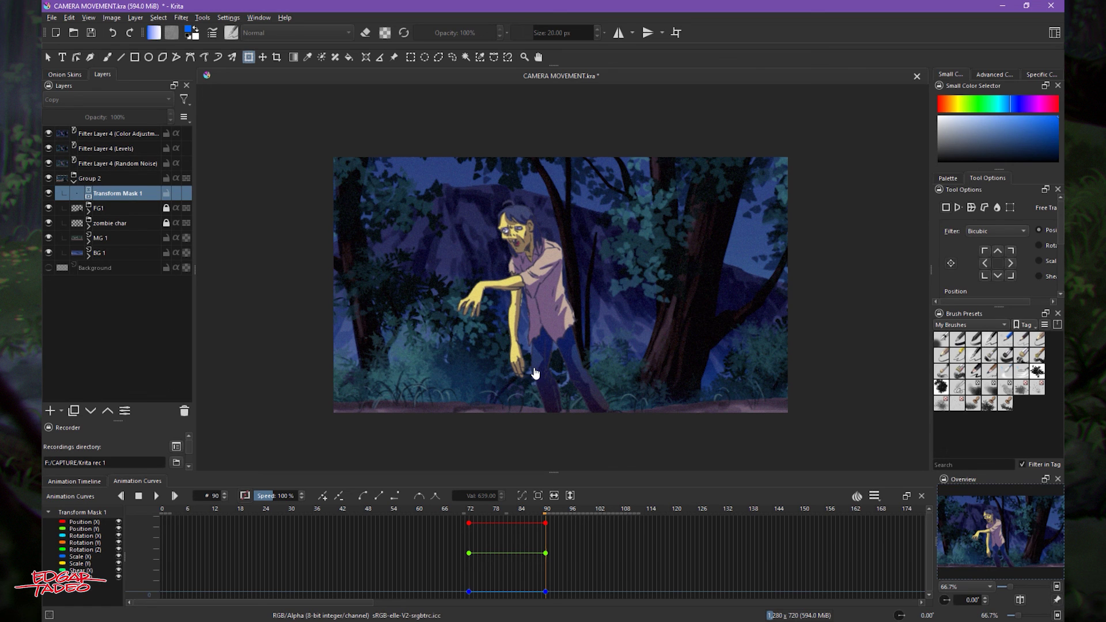
click(470, 513)
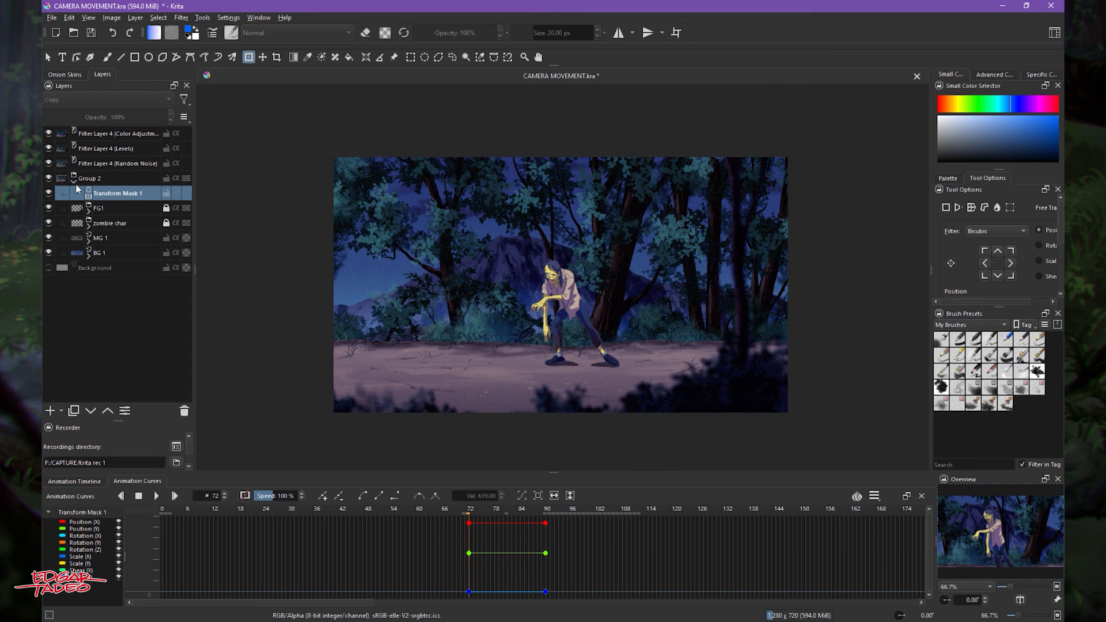
click(74, 181)
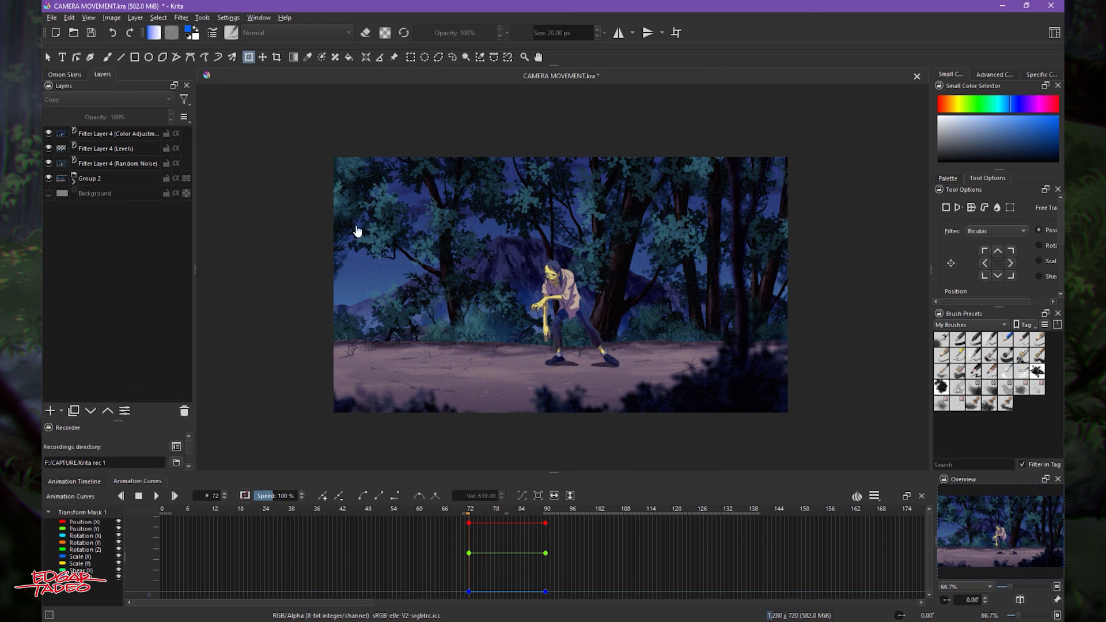
click(74, 180)
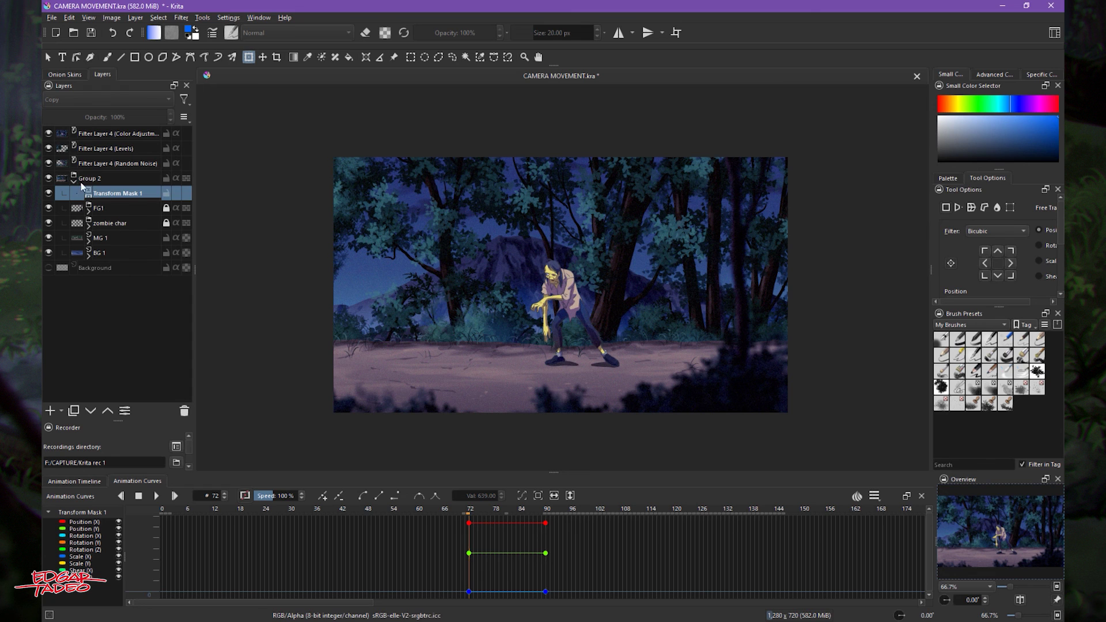